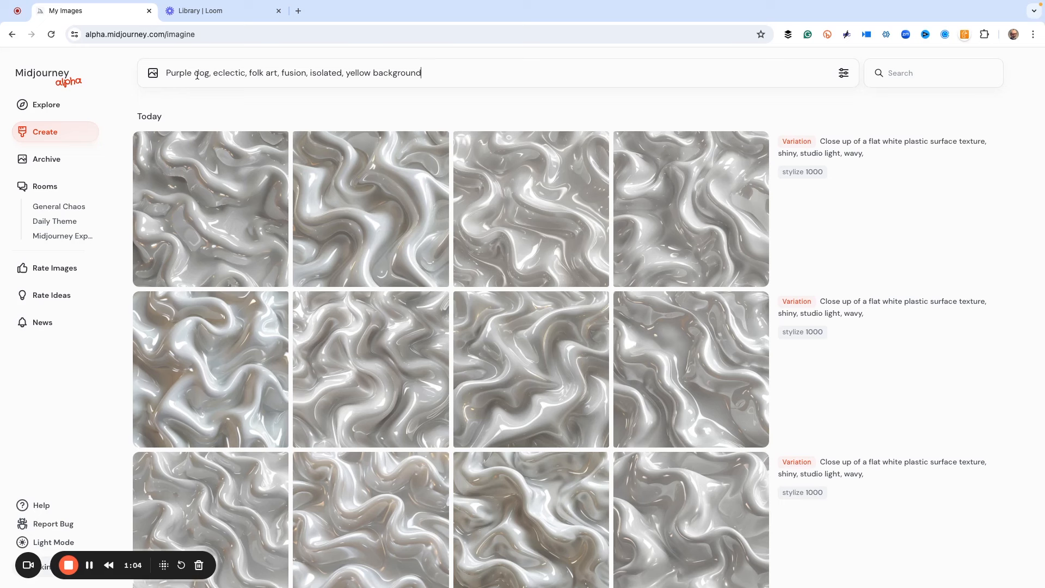
Search Google Images for PMS 266 in a new browser tab.
{"action": "left_click", "coordinate": [298, 11]}
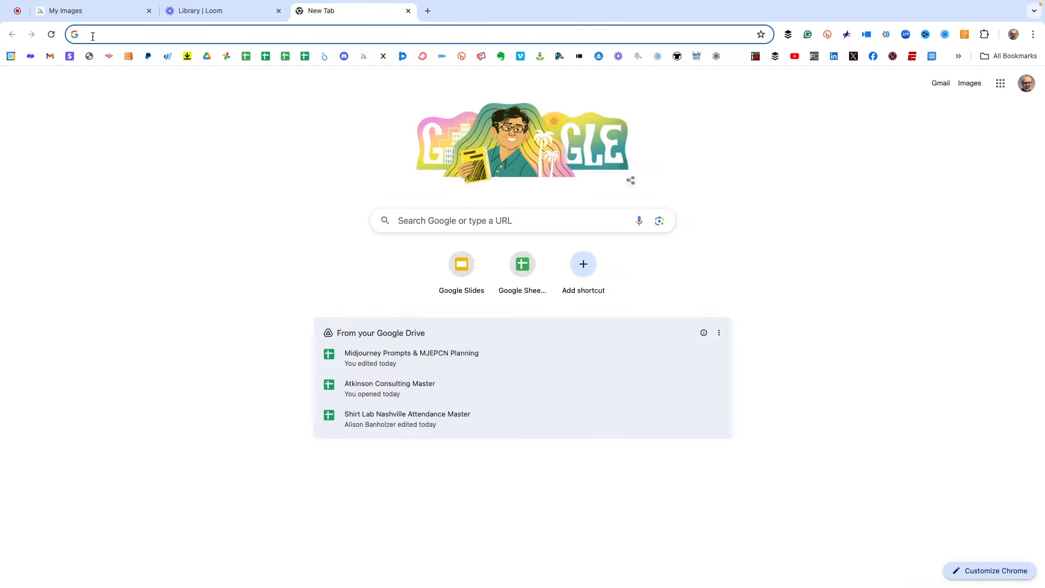
{"action": "type", "text": "PMS 266"}
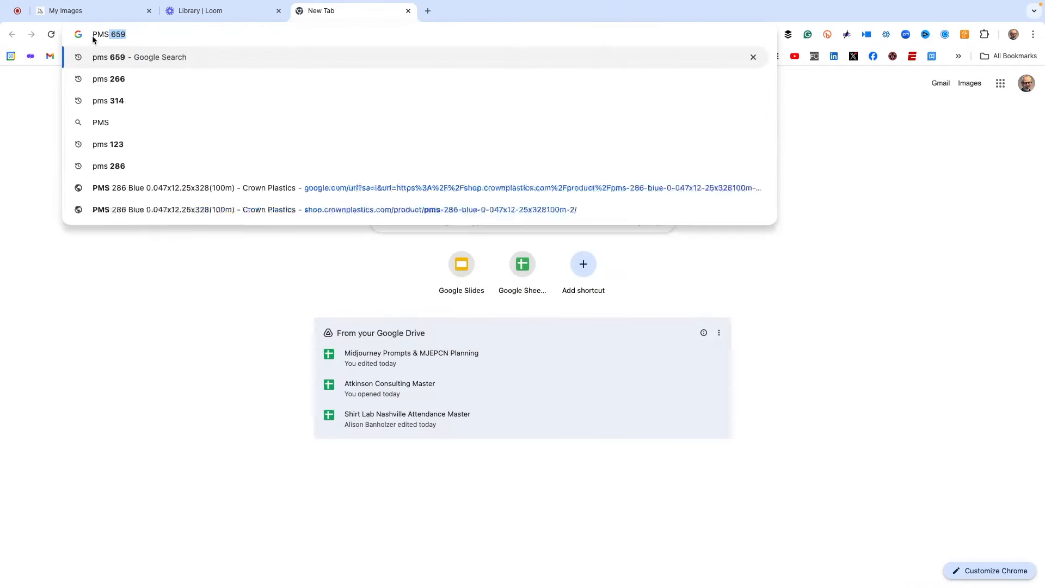
{"action": "key", "text": "Return"}
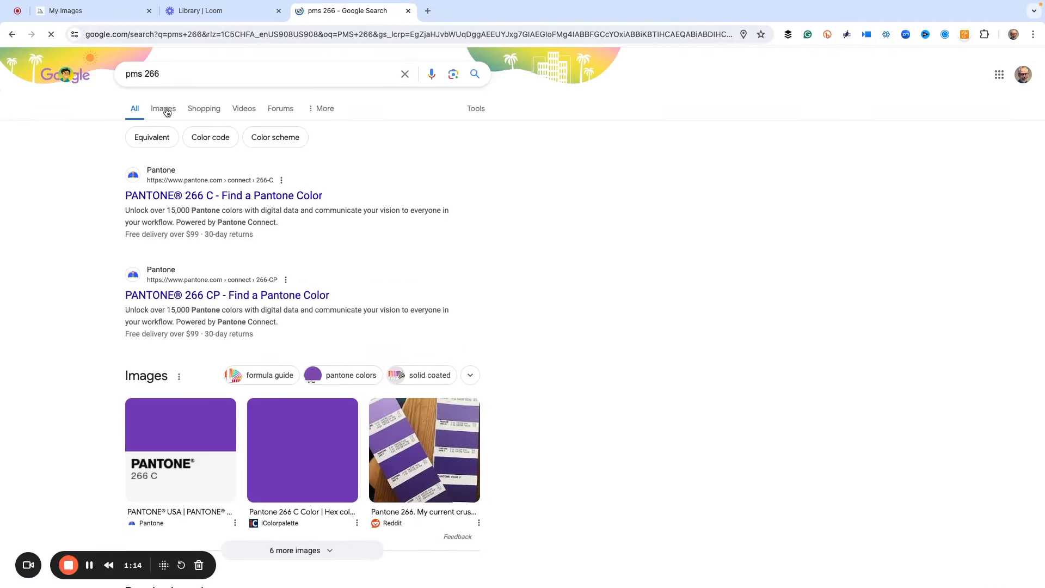
{"action": "left_click", "coordinate": [163, 108]}
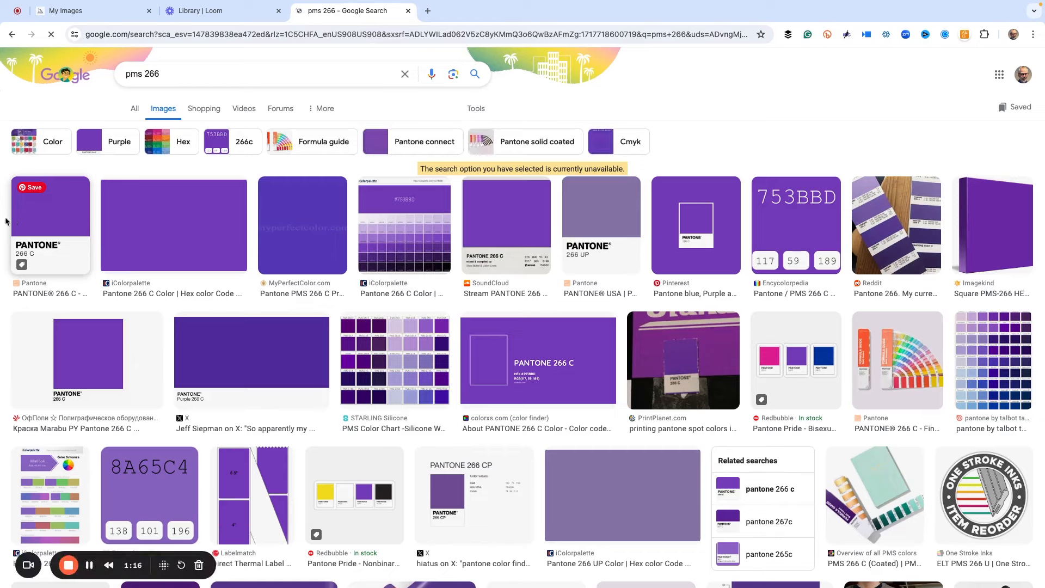
Enlarge the Pantone 266 C swatch from the image results and copy its image address.
{"action": "left_click", "coordinate": [50, 218]}
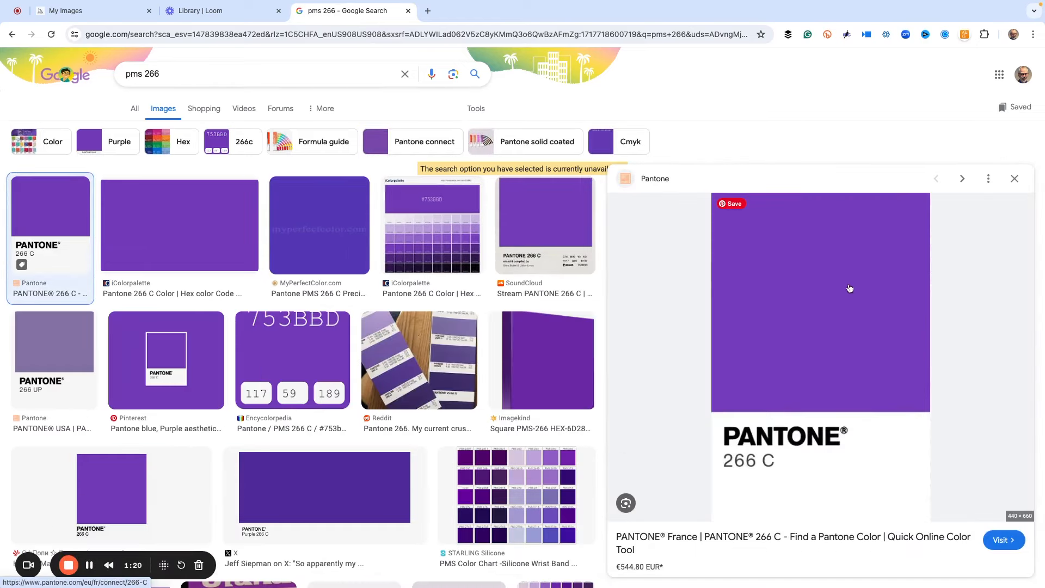
{"action": "right_click", "coordinate": [807, 289]}
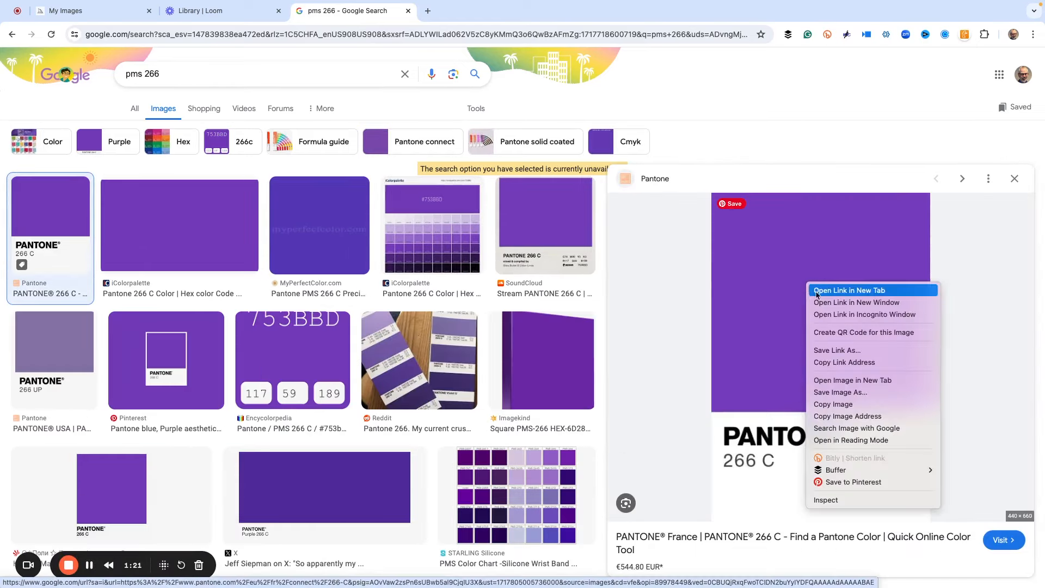
{"action": "left_click", "coordinate": [832, 417]}
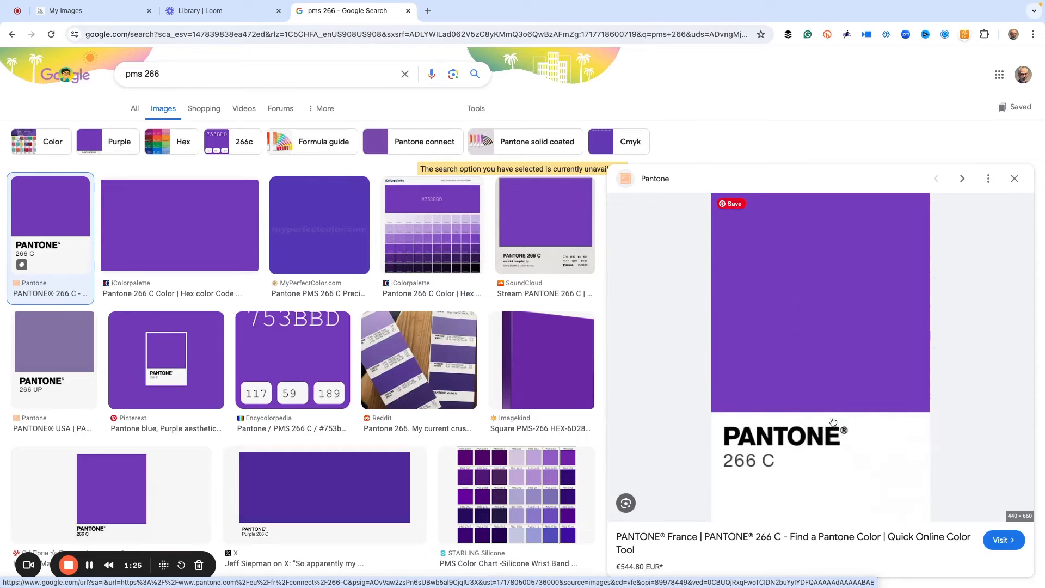
Switch to Midjourney and add the copied purple swatch address to the purple dog prompt as an --sref style reference.
{"action": "left_click", "coordinate": [81, 12]}
{"action": "left_click", "coordinate": [445, 72]}
{"action": "type", "text": "--sref"}
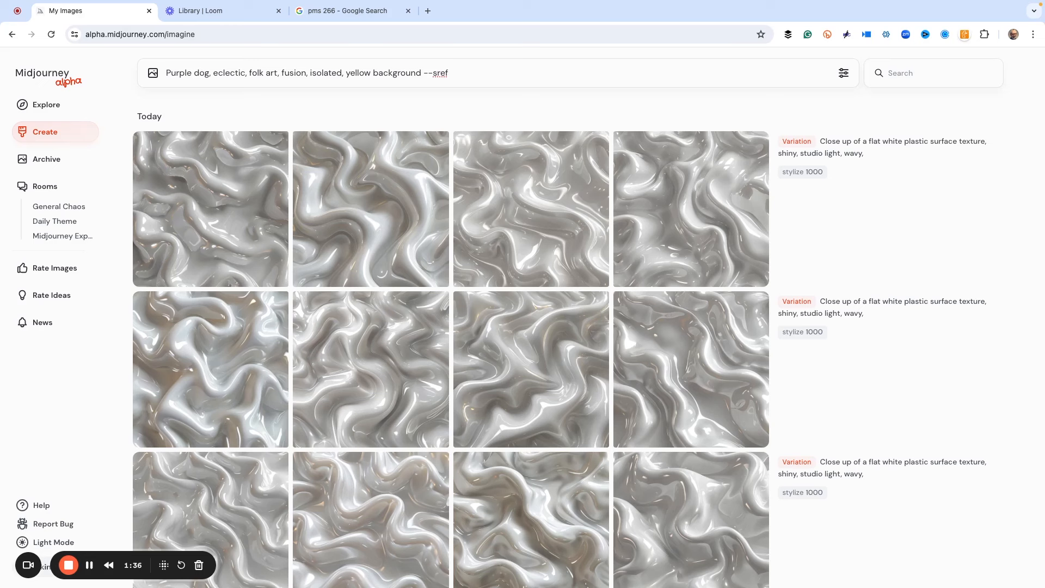
{"action": "key", "text": "super+v"}
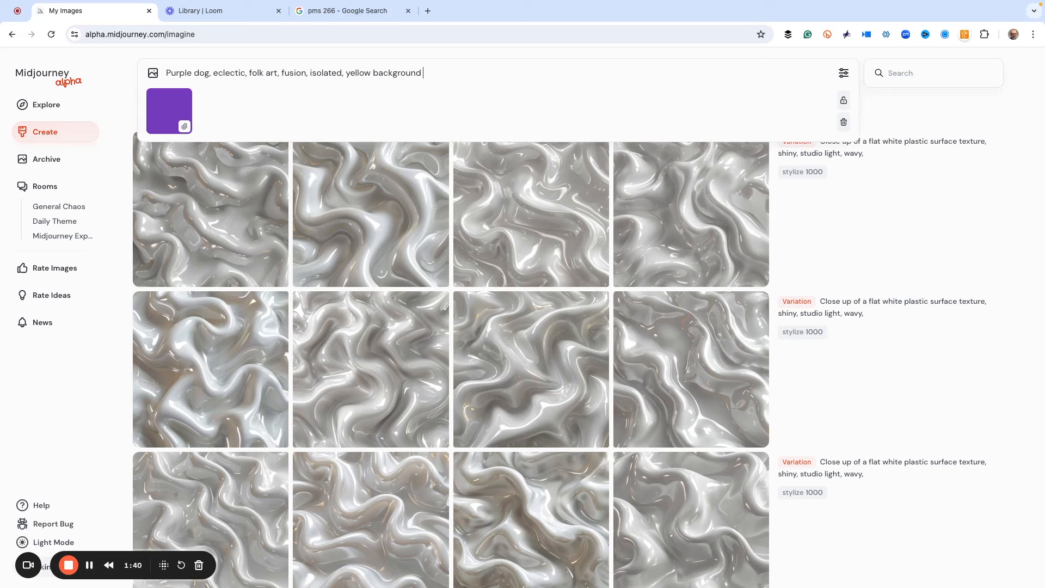
Return to the Google image search and search for pms 123.
{"action": "left_click", "coordinate": [359, 10]}
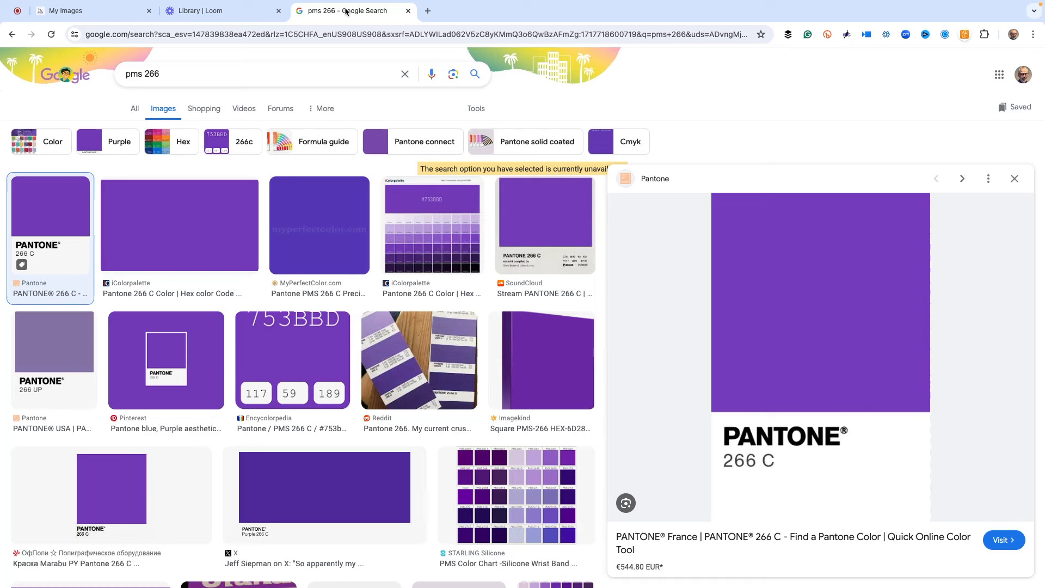
{"action": "double_click", "coordinate": [148, 74]}
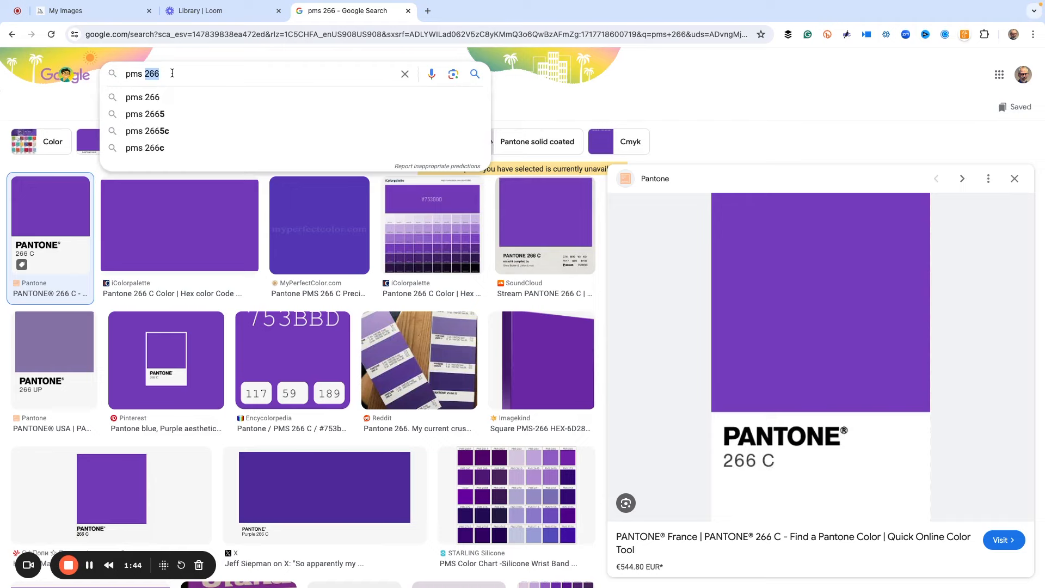
{"action": "type", "text": "123"}
{"action": "key", "text": "Return"}
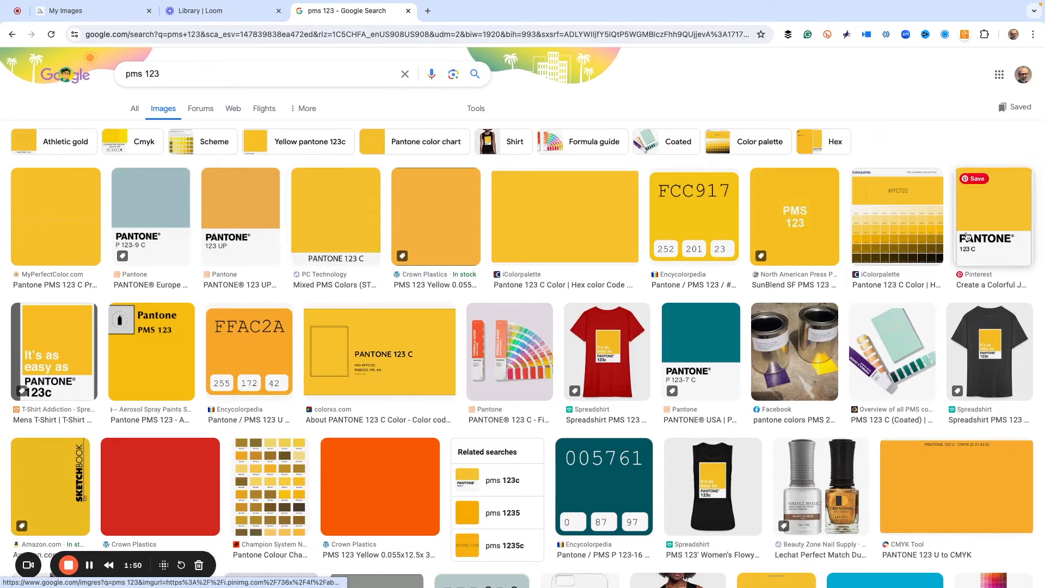
Enlarge the Pantone 123 C swatch from Pinterest and copy its image address.
{"action": "left_click", "coordinate": [989, 216]}
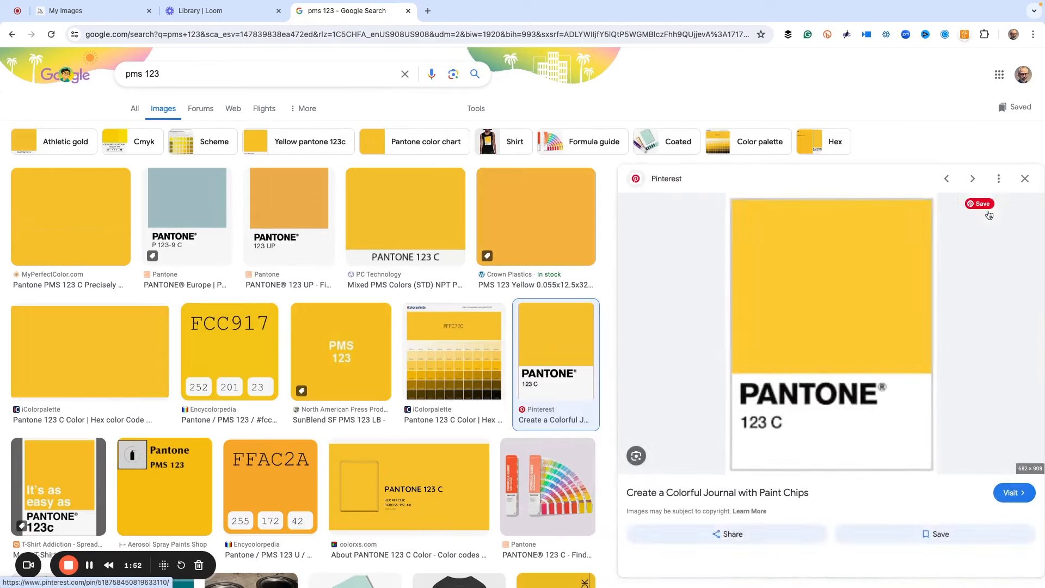
{"action": "right_click", "coordinate": [803, 300]}
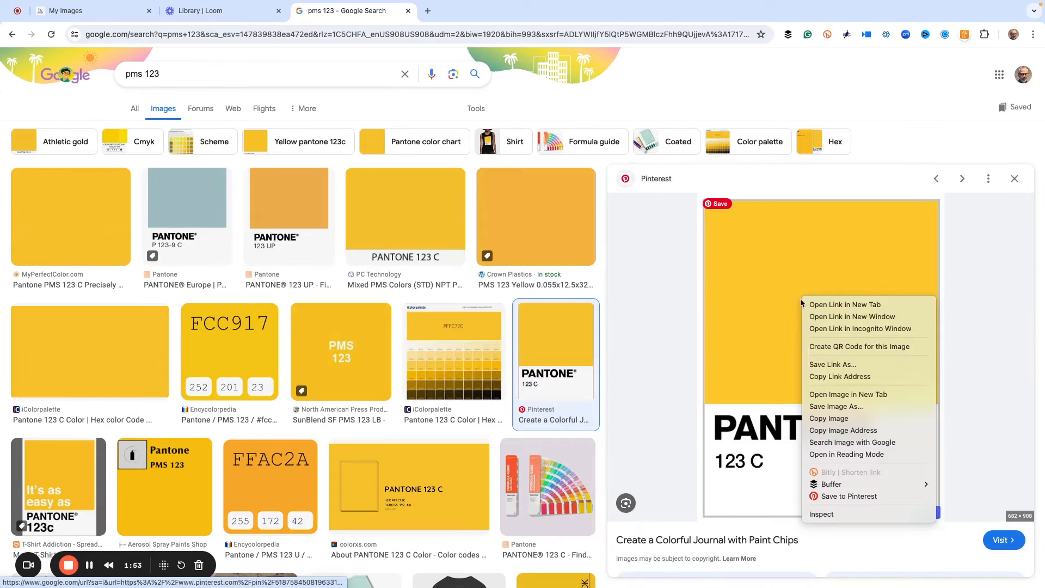
{"action": "left_click", "coordinate": [823, 431]}
Switch to Midjourney and add the copied yellow swatch address to the prompt as a second --sref style reference.
{"action": "left_click", "coordinate": [123, 16]}
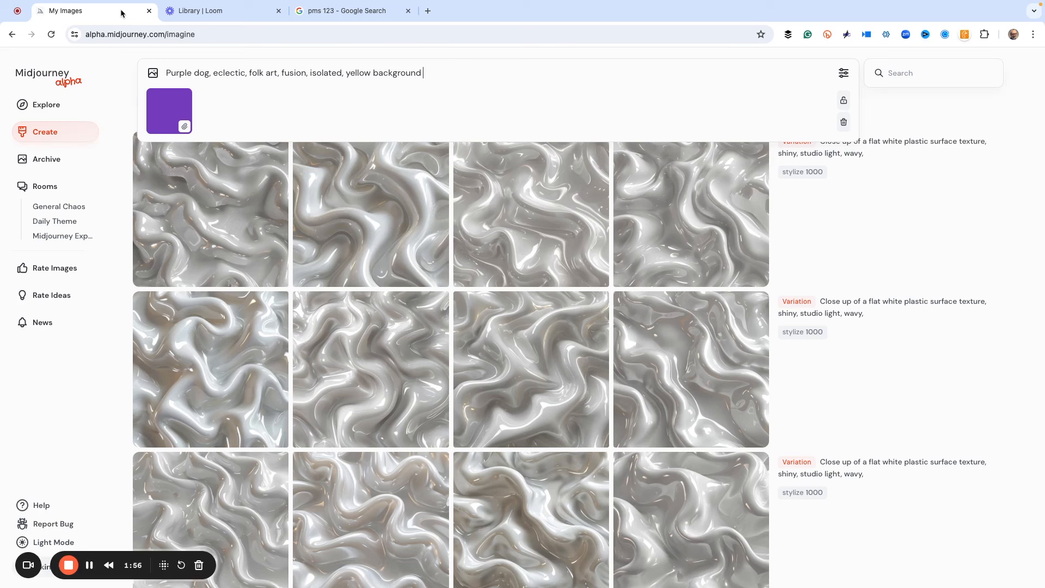
{"action": "type", "text": "--sref"}
{"action": "key", "text": "super+v"}
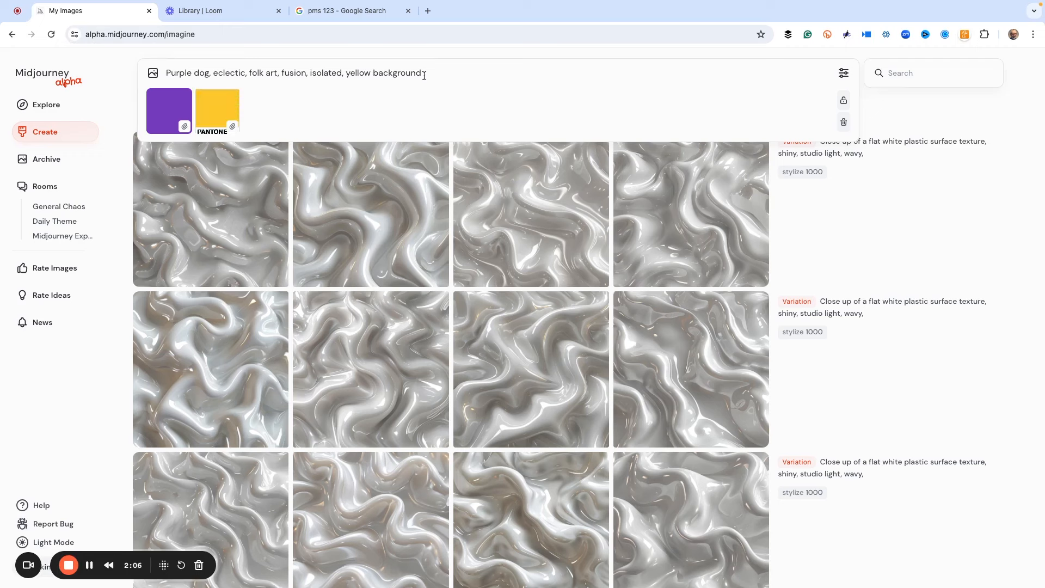
Append --s {0, 100, 200, 300, 400, 500, 600, 700, 800, 900, 1000} to the purple dog prompt and submit it.
{"action": "type", "text": "--s {0, 100, 200, 300, 400, 500, 600, 700,"}
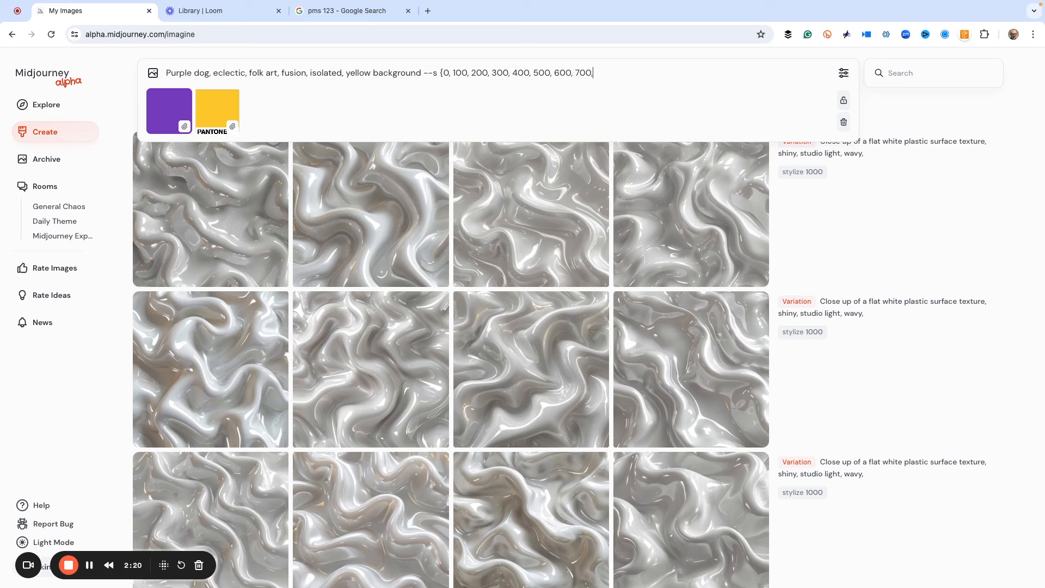
{"action": "type", "text": " 800, 900, 1000}"}
{"action": "key", "text": "Return"}
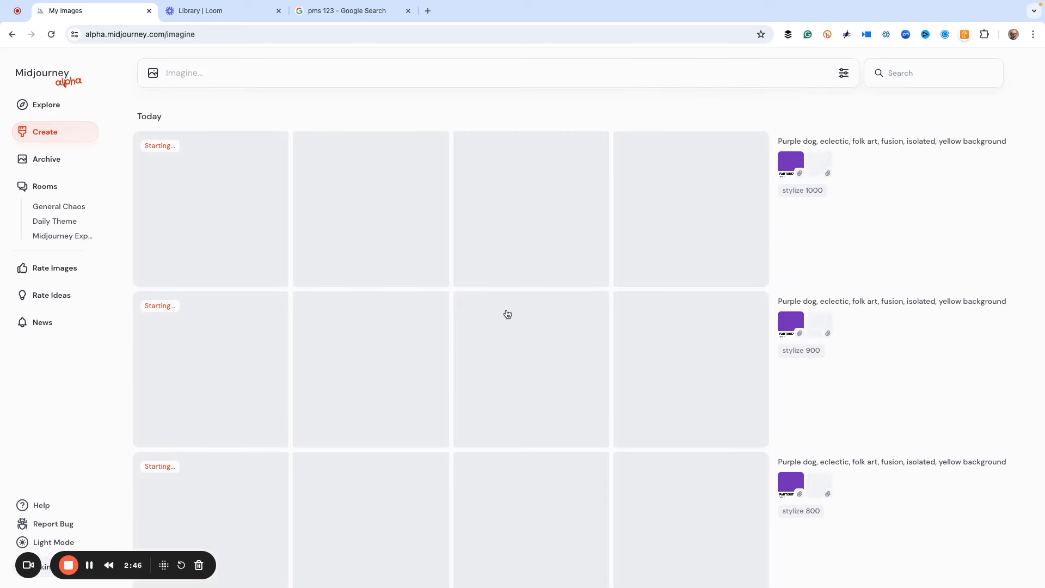
Look through the generated purple dog rows for the different stylize values.
{"action": "scroll", "coordinate": [499, 317], "scroll_direction": "down", "scroll_amount": 1}
{"action": "scroll", "coordinate": [500, 317], "scroll_direction": "down", "scroll_amount": 5}
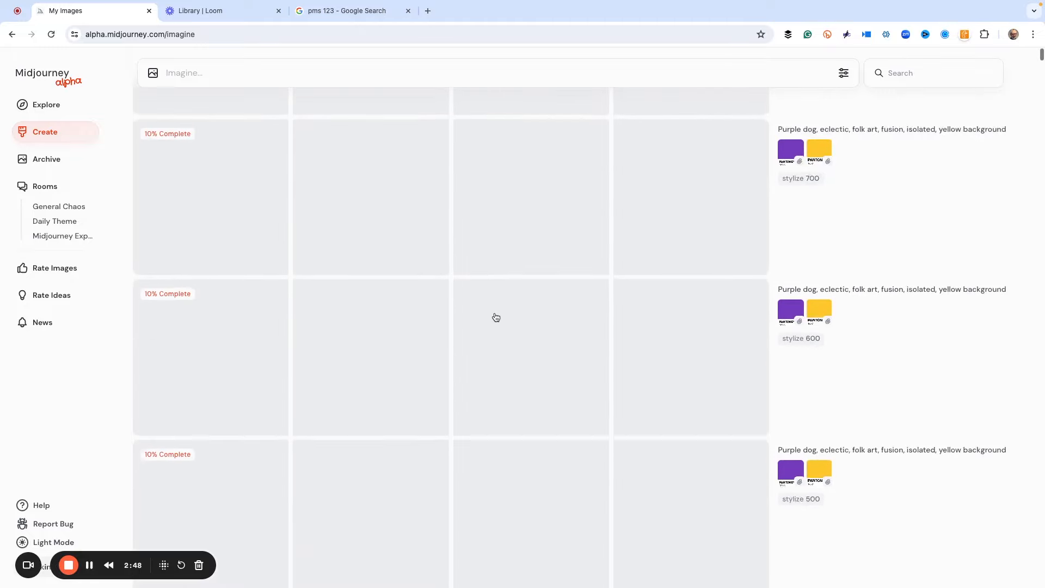
{"action": "scroll", "coordinate": [496, 316], "scroll_direction": "down", "scroll_amount": 8}
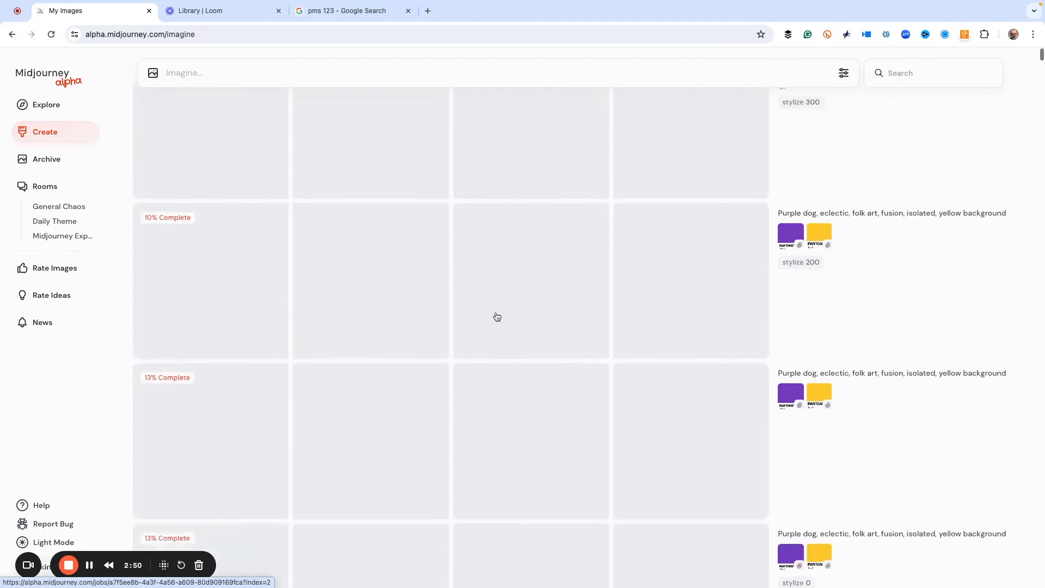
{"action": "scroll", "coordinate": [497, 317], "scroll_direction": "up", "scroll_amount": 2}
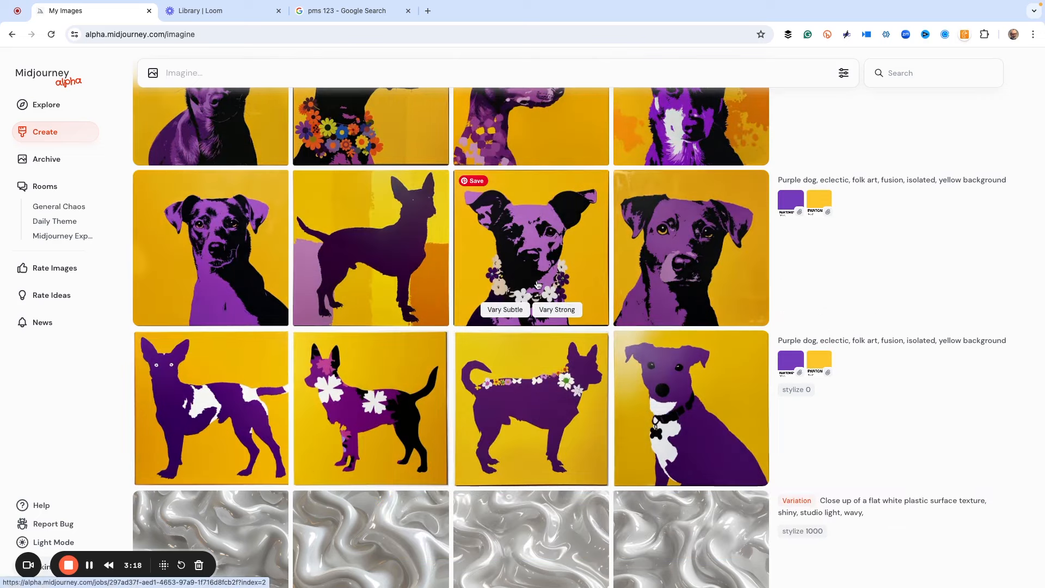
{"action": "scroll", "coordinate": [518, 282], "scroll_direction": "up", "scroll_amount": 3}
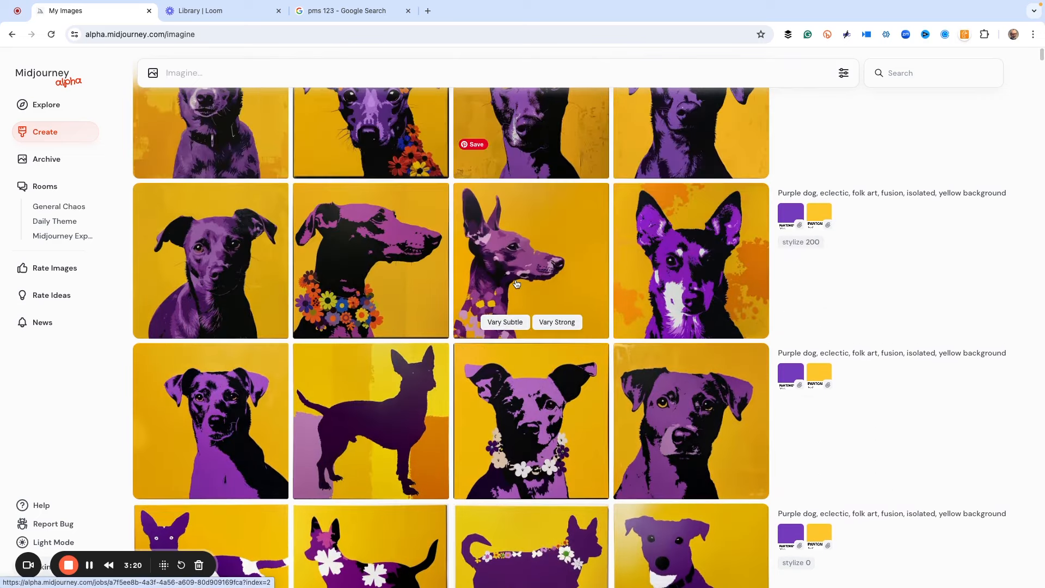
{"action": "scroll", "coordinate": [518, 282], "scroll_direction": "down", "scroll_amount": 4}
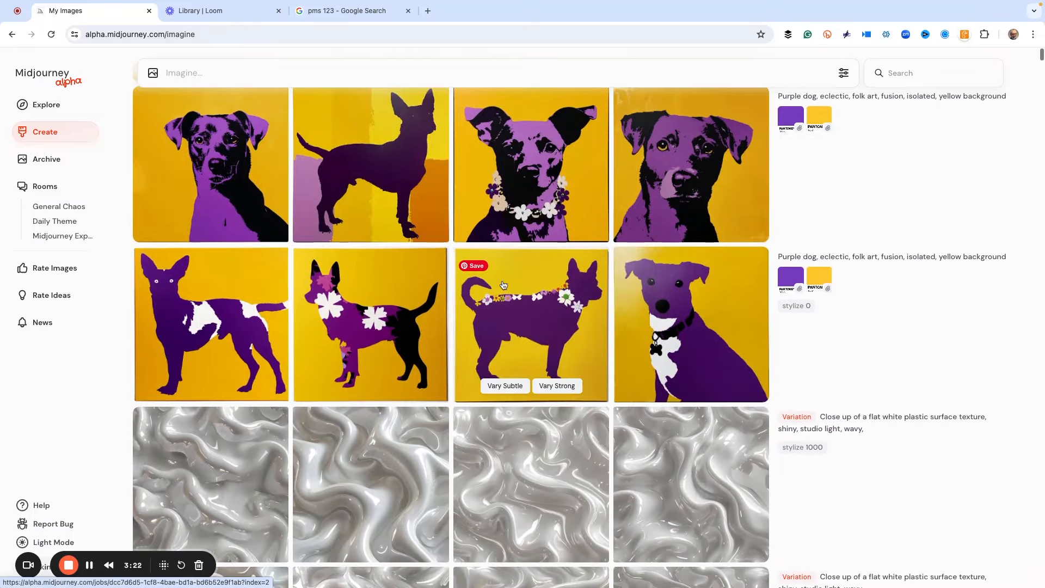
Open the stylize 0 dog with the bone tag enlarged and compare the stylize 0 and default-stylize images one by one.
{"action": "left_click", "coordinate": [676, 314]}
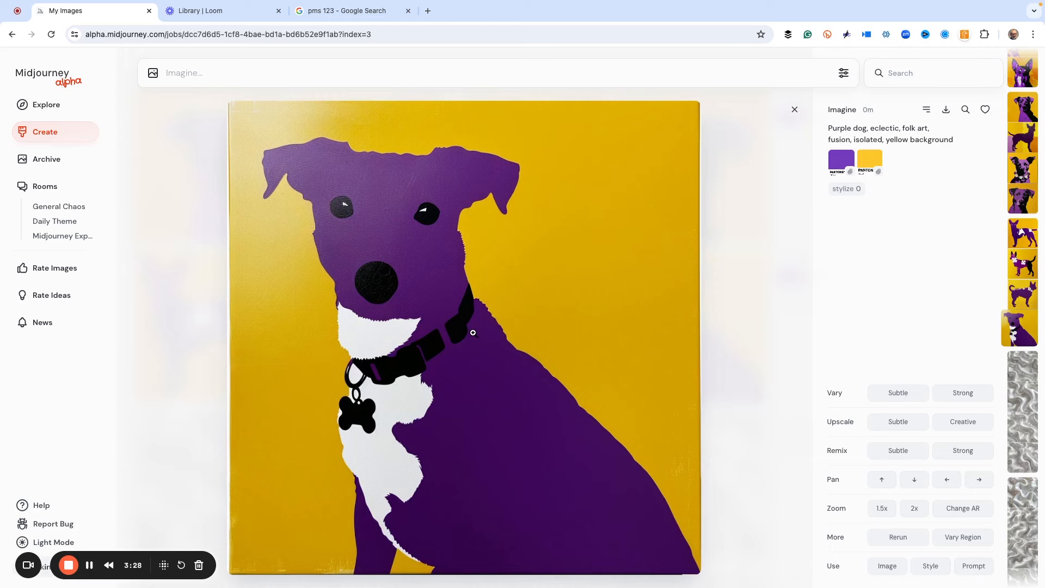
{"action": "key", "text": "Left"}
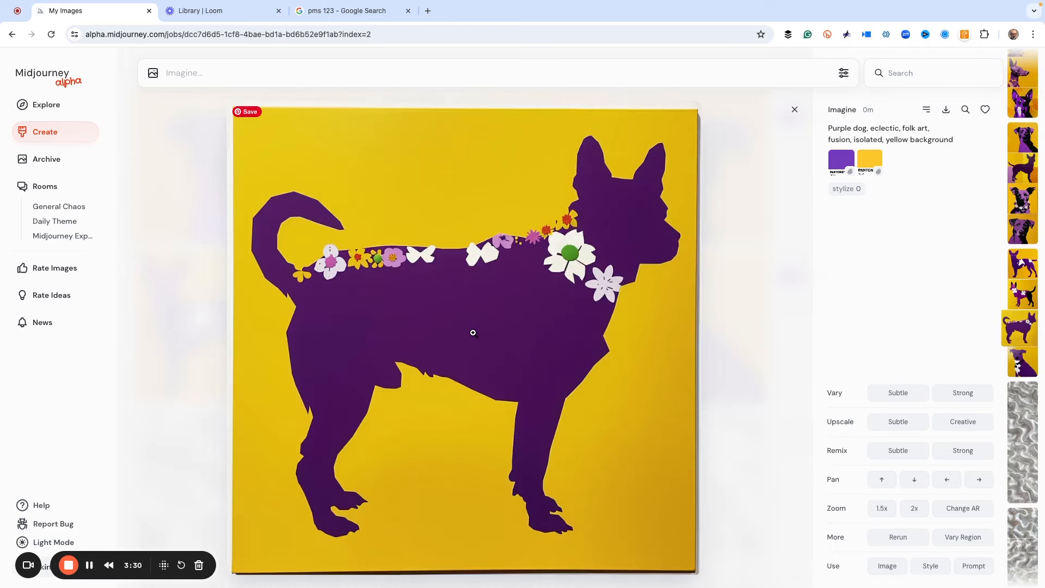
{"action": "key", "text": "Left"}
{"action": "key", "text": "Left"}
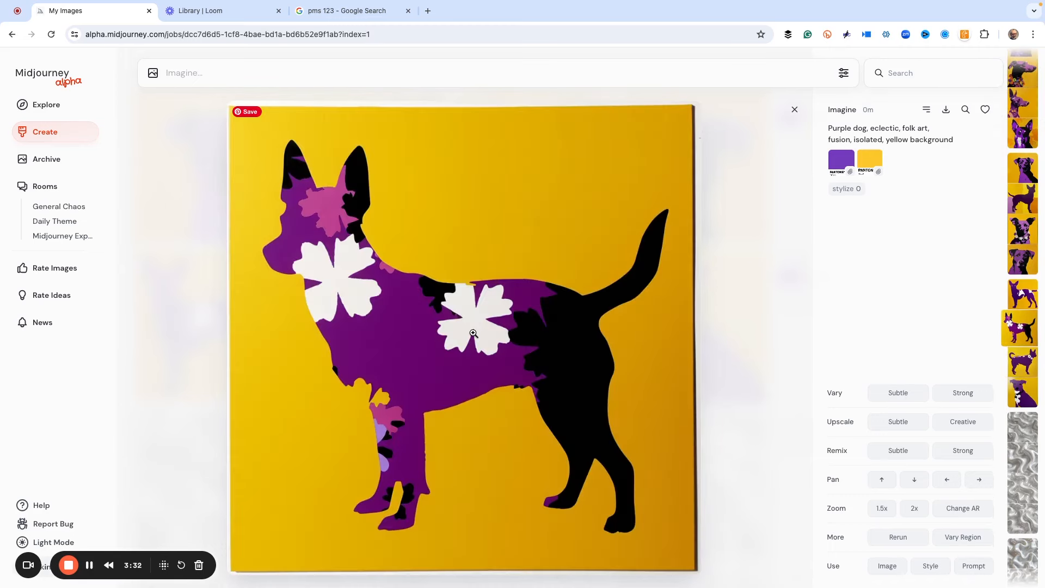
{"action": "key", "text": "Left"}
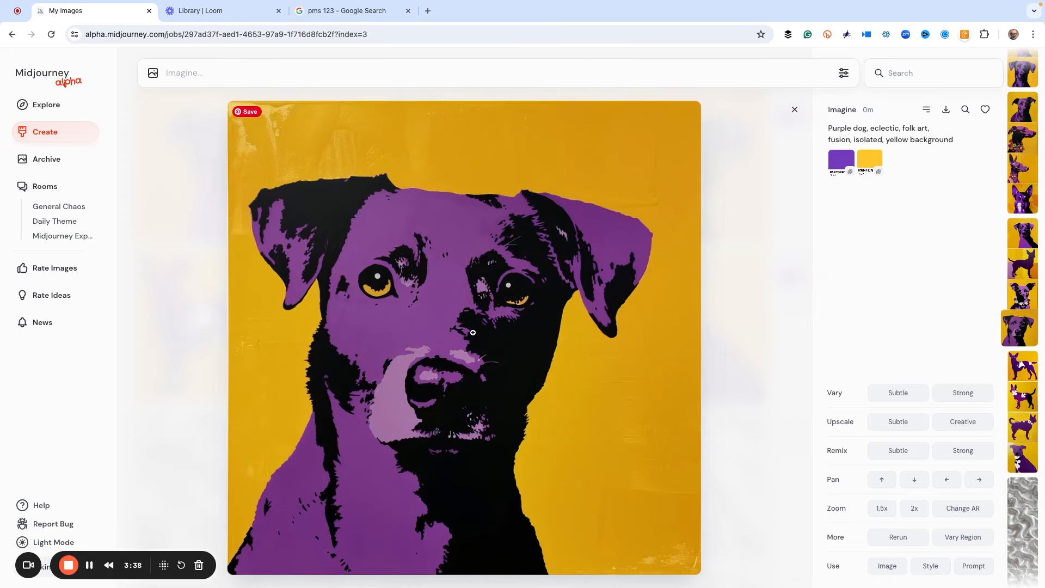
{"action": "key", "text": "Right"}
{"action": "key", "text": "Left"}
{"action": "key", "text": "Right"}
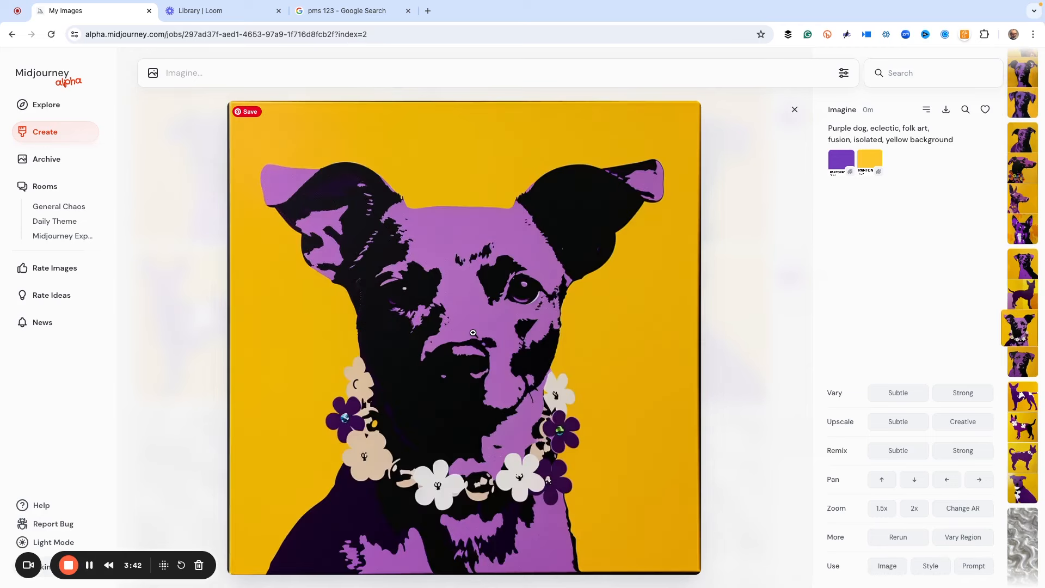
{"action": "key", "text": "Right"}
{"action": "key", "text": "Right"}
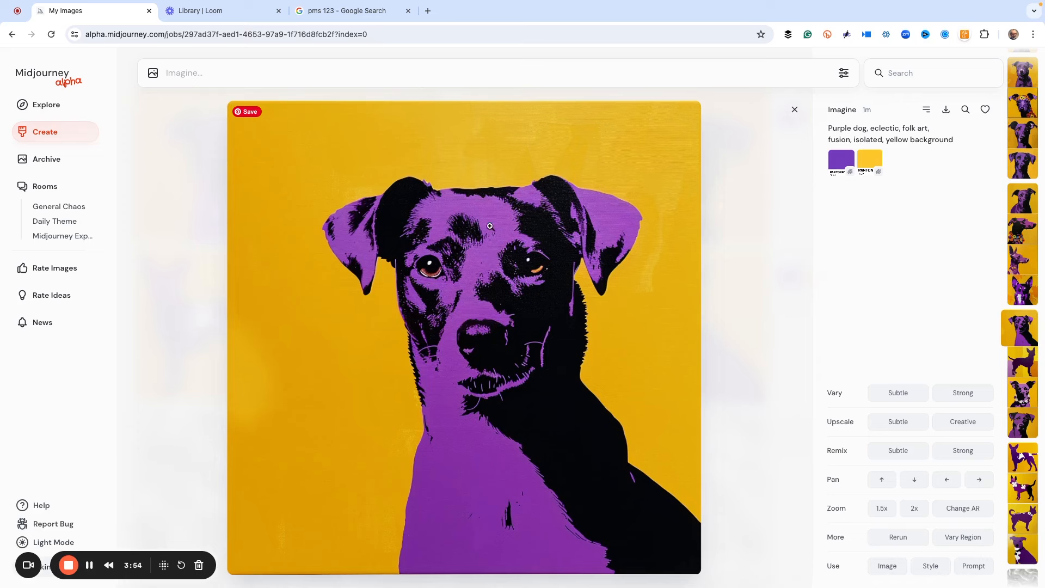
Browse past the stylize 200 images to the fourth stylize 300 dog image and upscale it with the Subtle option.
{"action": "key", "text": "Left"}
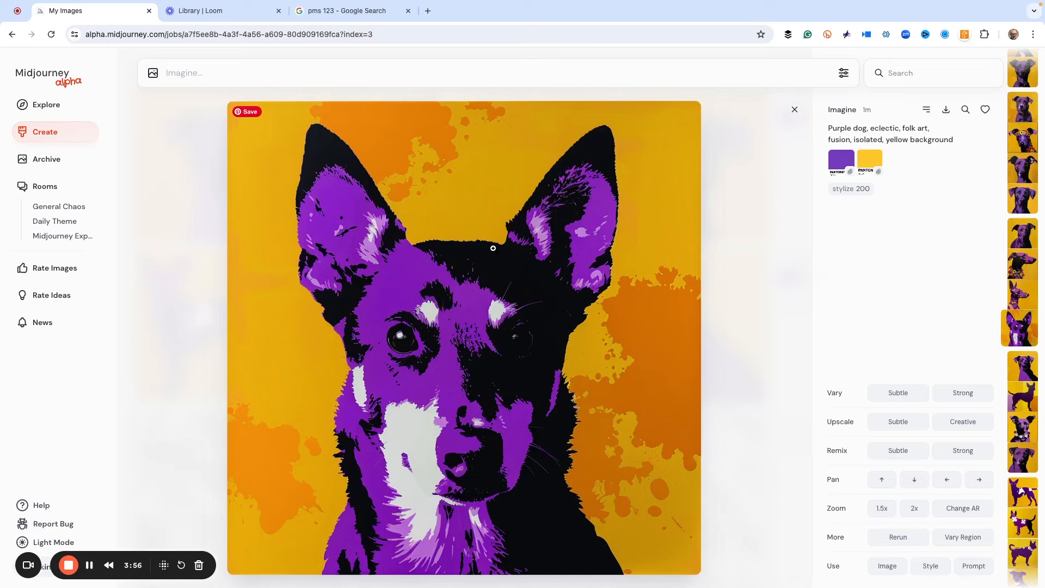
{"action": "key", "text": "Left"}
{"action": "key", "text": "Left"}
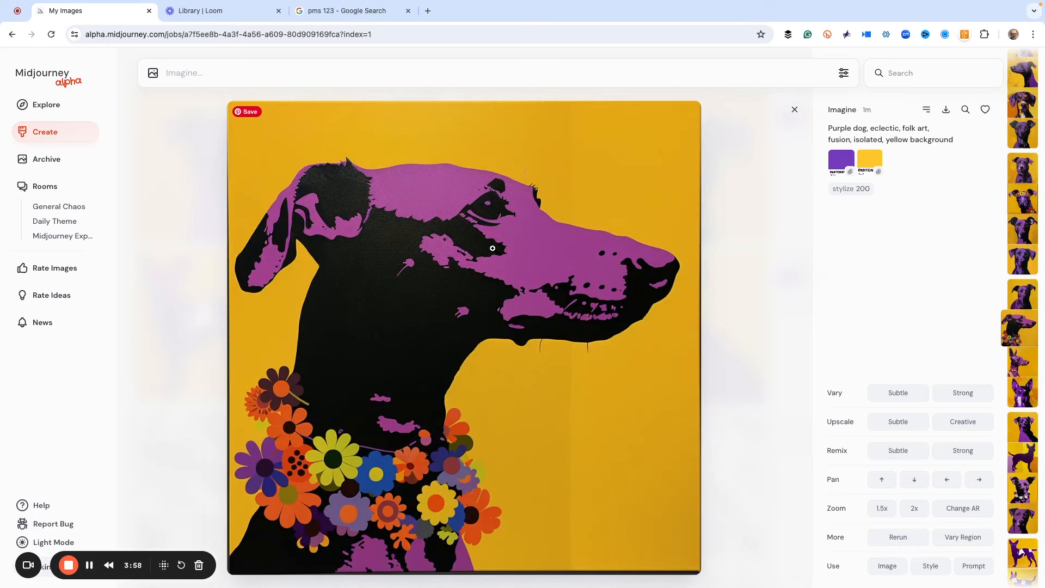
{"action": "key", "text": "Left"}
{"action": "key", "text": "Left"}
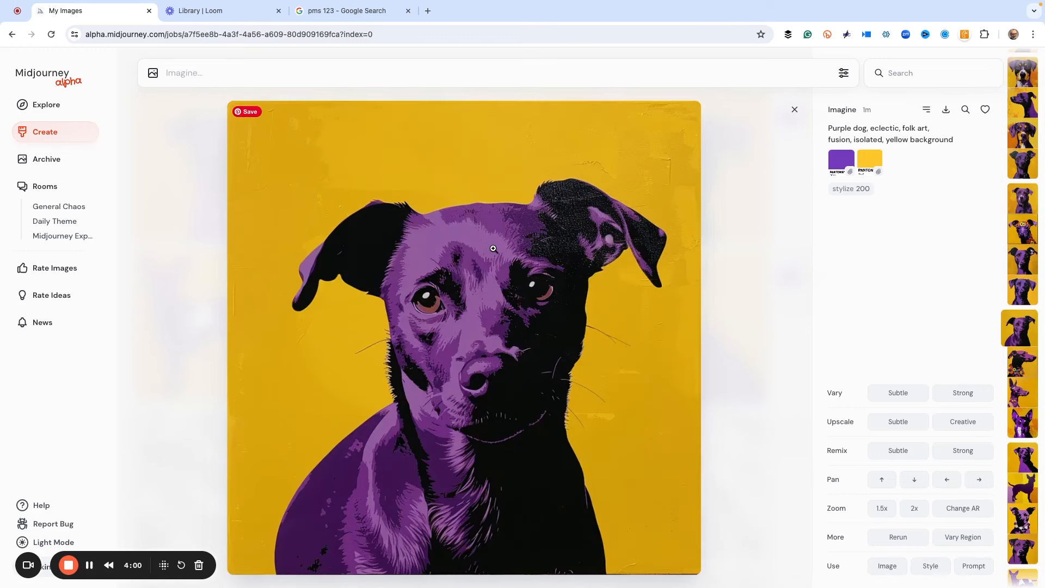
{"action": "key", "text": "Left"}
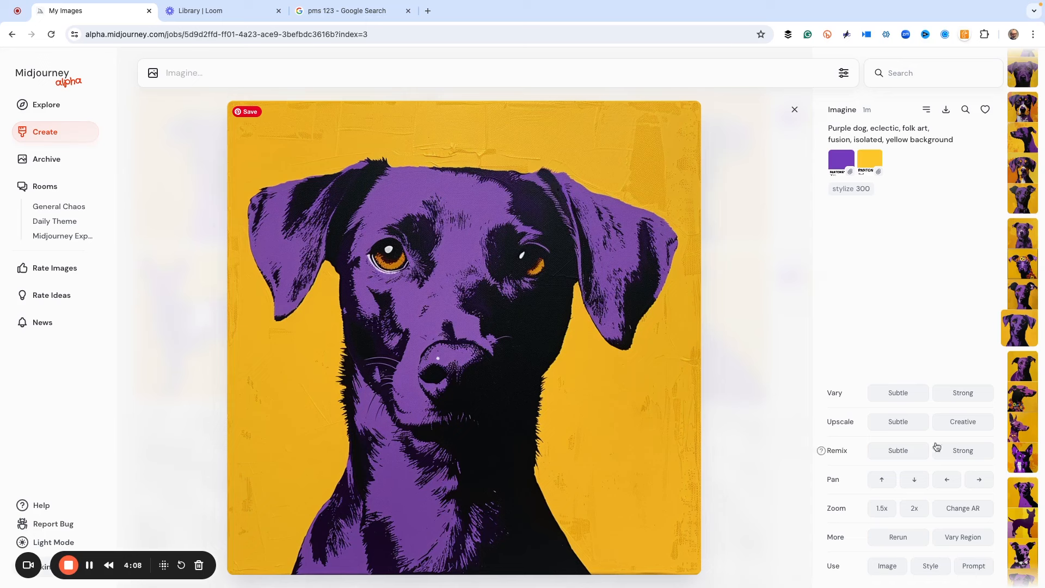
{"action": "left_click", "coordinate": [893, 422]}
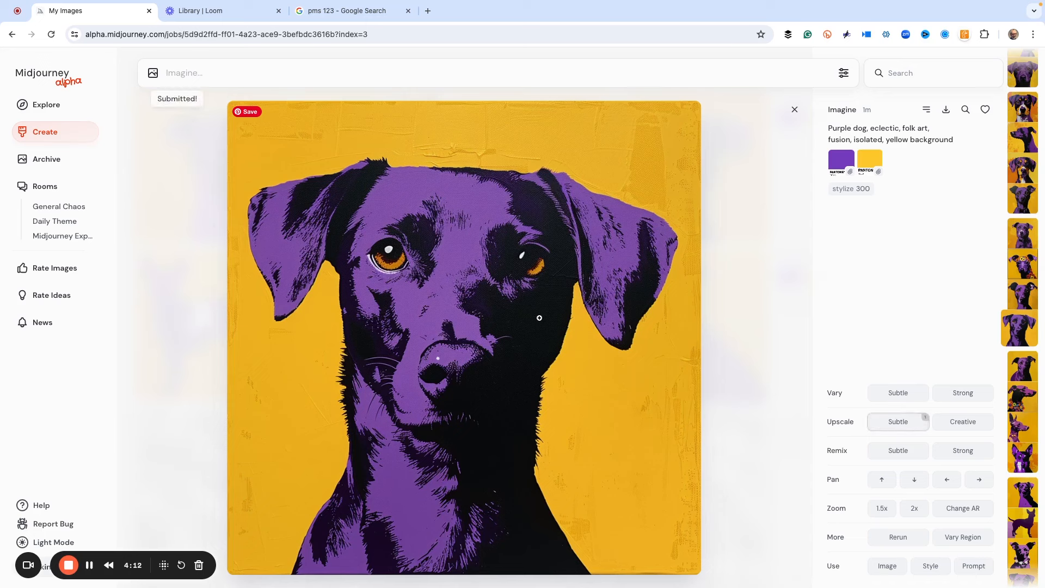
Examine the remaining stylize 300 dog images and the stylize 400 dog images one by one.
{"action": "key", "text": "Left"}
{"action": "key", "text": "Left"}
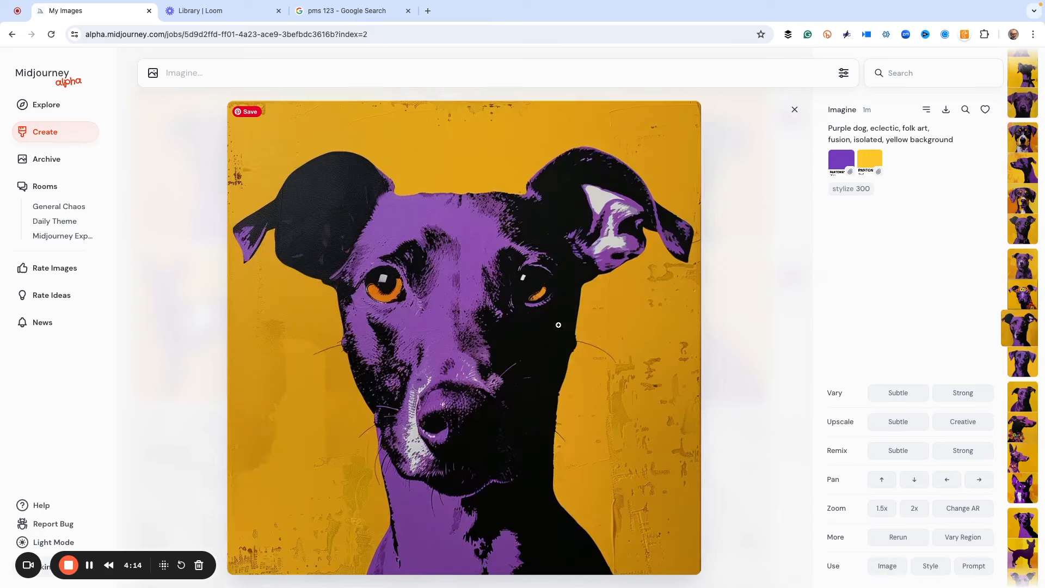
{"action": "key", "text": "Left"}
{"action": "key", "text": "Left"}
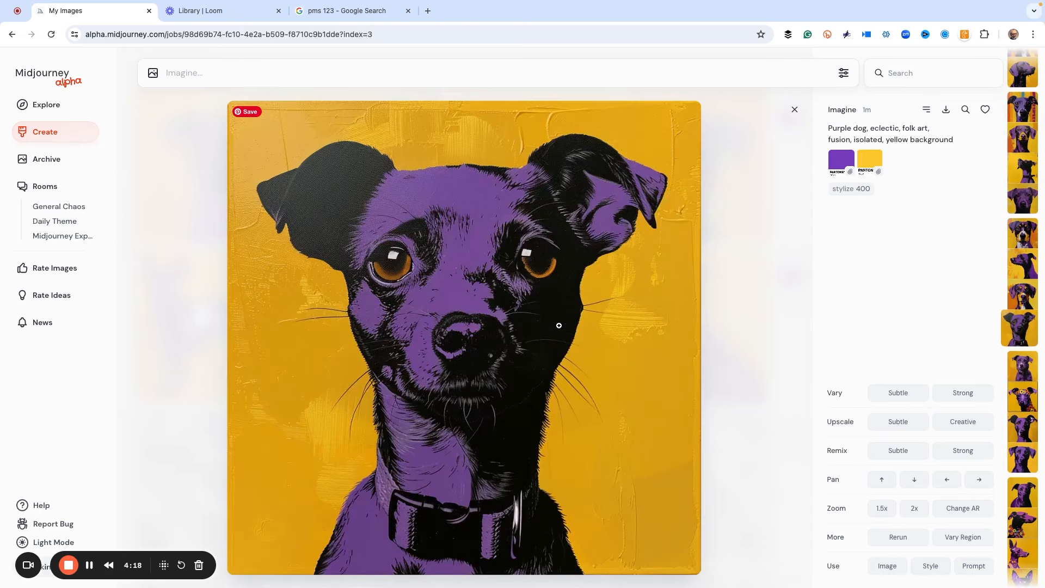
{"action": "key", "text": "Left"}
{"action": "key", "text": "Left"}
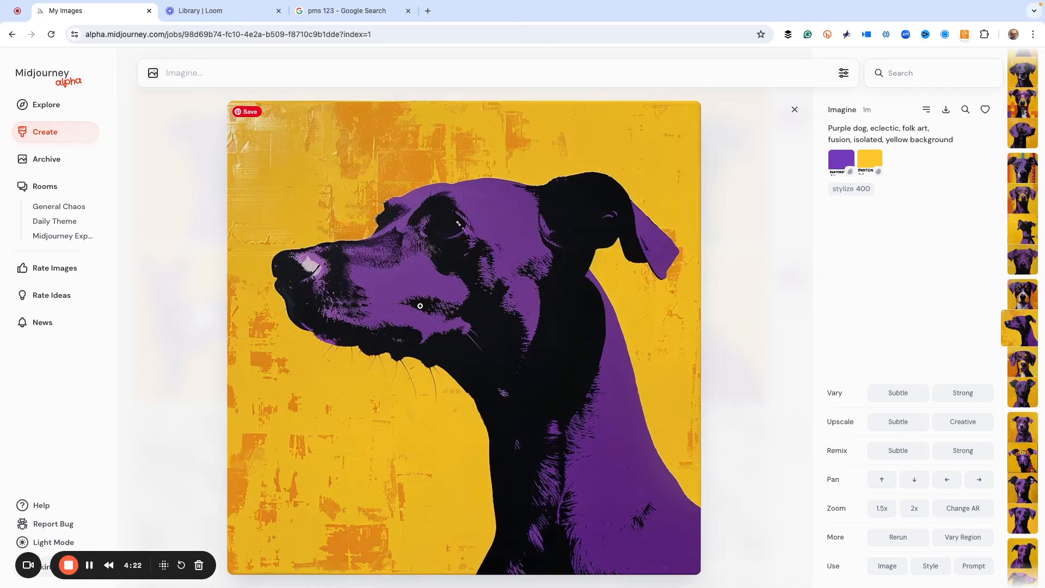
{"action": "key", "text": "Left"}
{"action": "key", "text": "Left"}
Browse past the stylize 500 images to the fourth stylize 600 dog image and upscale it with the Subtle option.
{"action": "key", "text": "Left"}
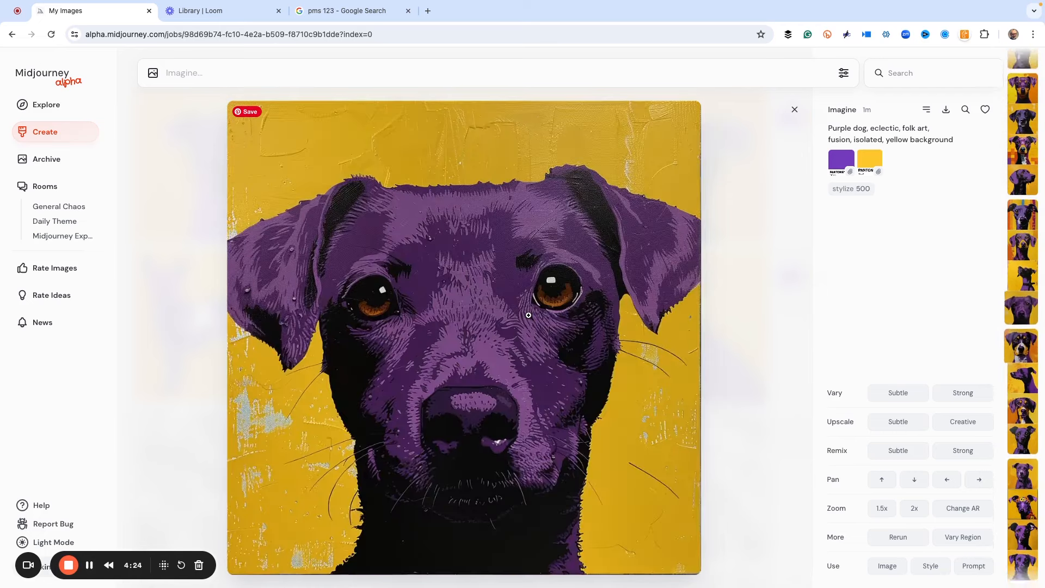
{"action": "key", "text": "Left"}
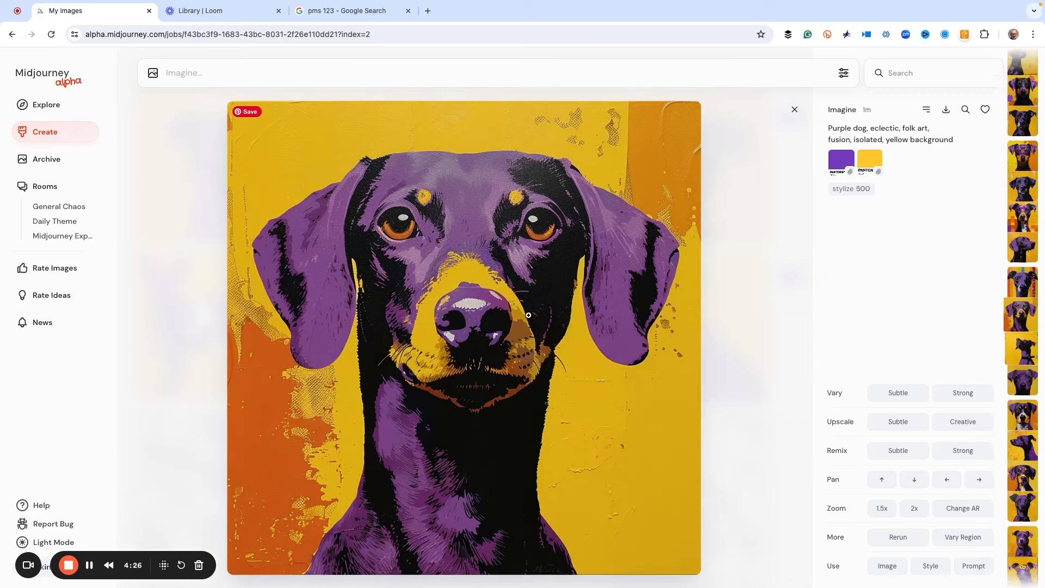
{"action": "key", "text": "Left"}
{"action": "key", "text": "Left"}
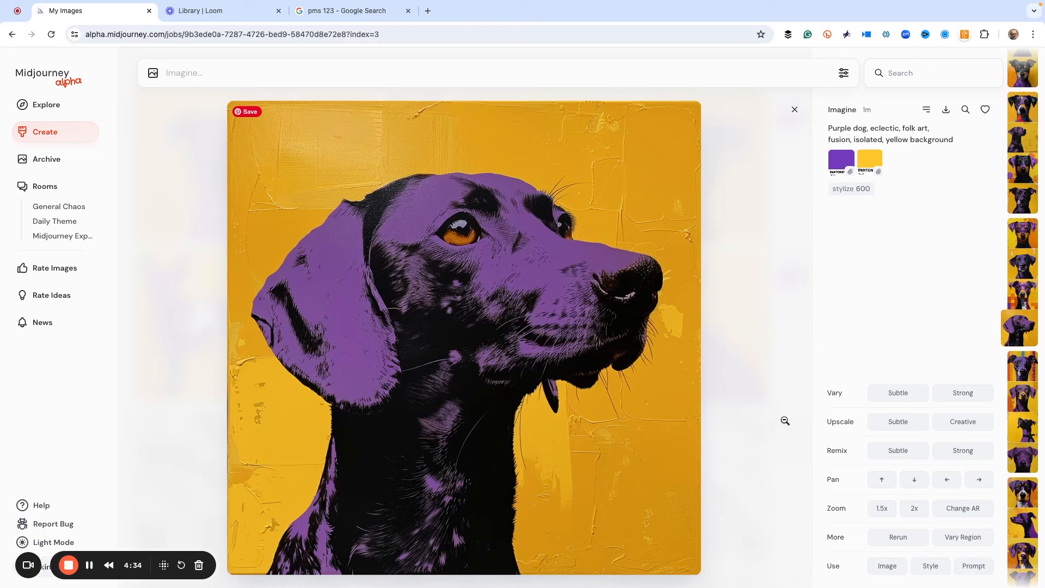
{"action": "left_click", "coordinate": [900, 421]}
Compare the other stylize 600 dog images with one another and continue through the stylize 700 images.
{"action": "key", "text": "Left"}
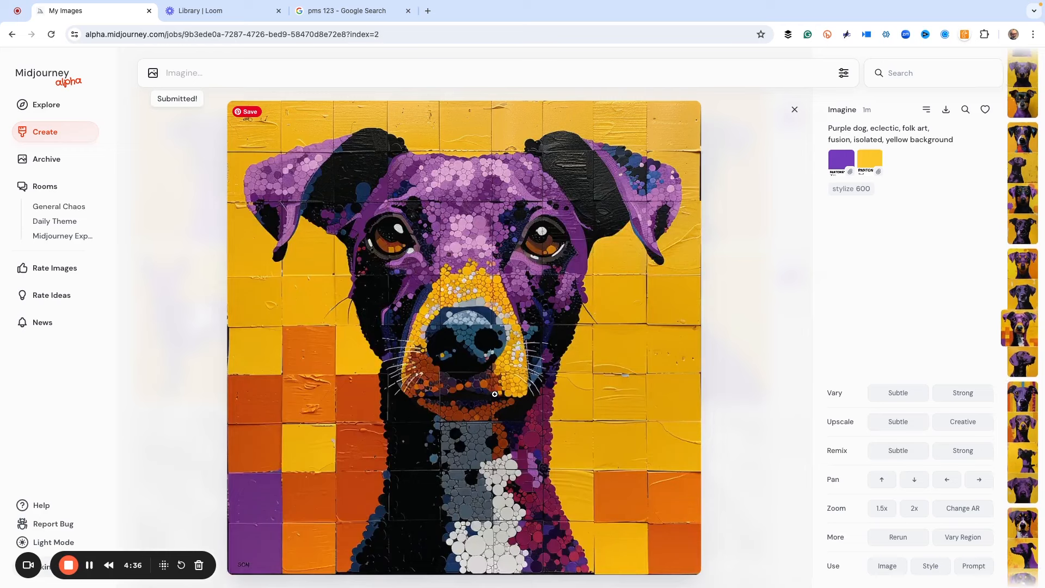
{"action": "key", "text": "Left"}
{"action": "key", "text": "Left"}
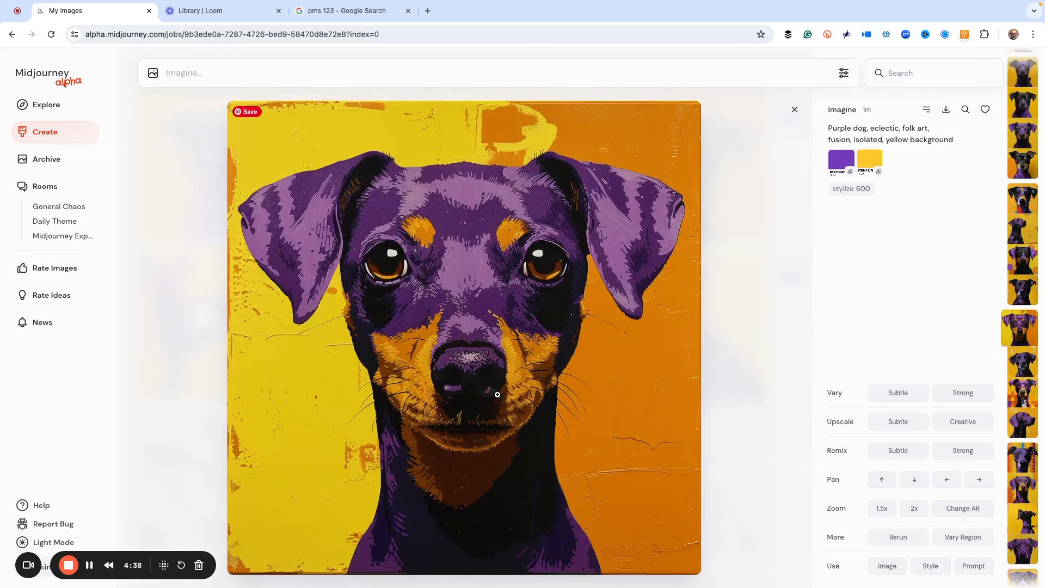
{"action": "key", "text": "Right"}
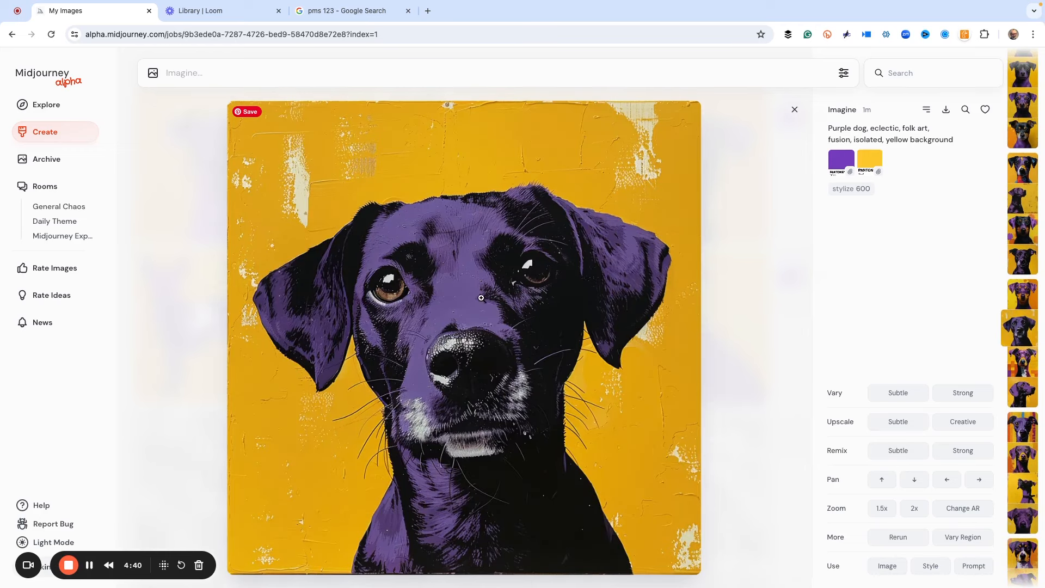
{"action": "key", "text": "Right"}
{"action": "key", "text": "Right"}
{"action": "key", "text": "Left"}
{"action": "key", "text": "Left"}
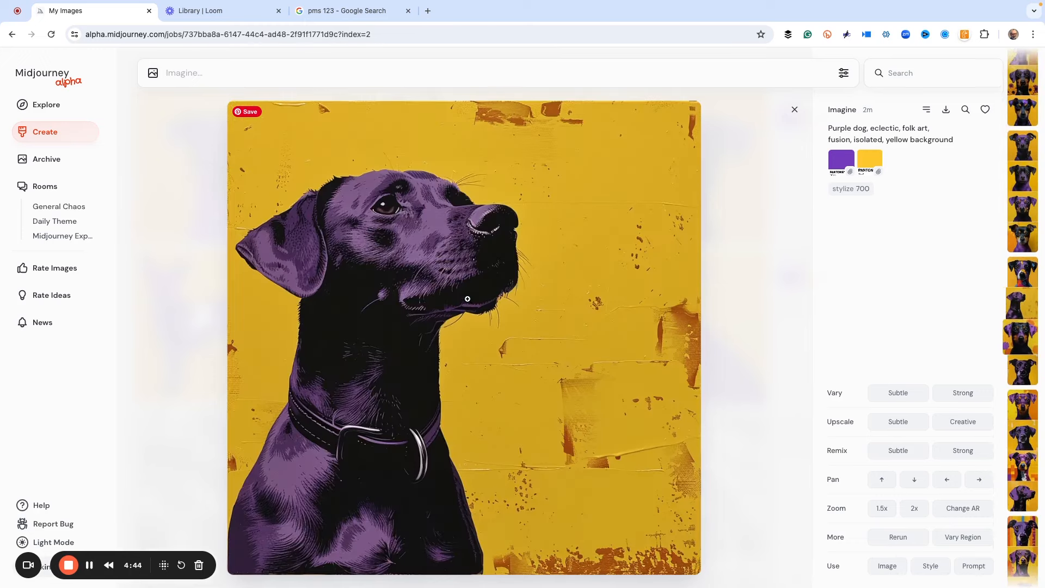
{"action": "key", "text": "Left"}
{"action": "key", "text": "Left"}
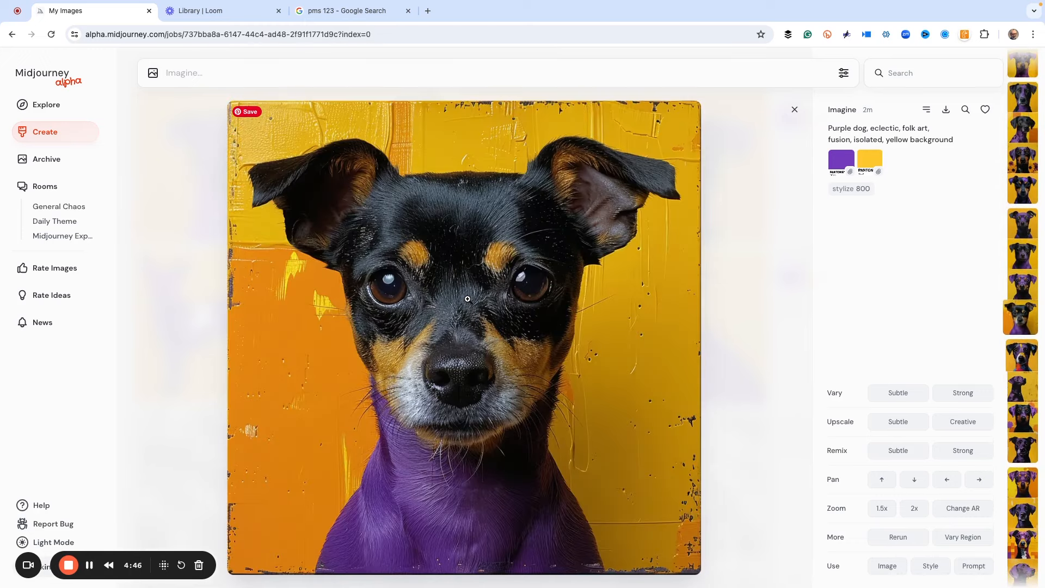
Examine the stylize 800 and stylize 900 dog images one by one.
{"action": "key", "text": "Left"}
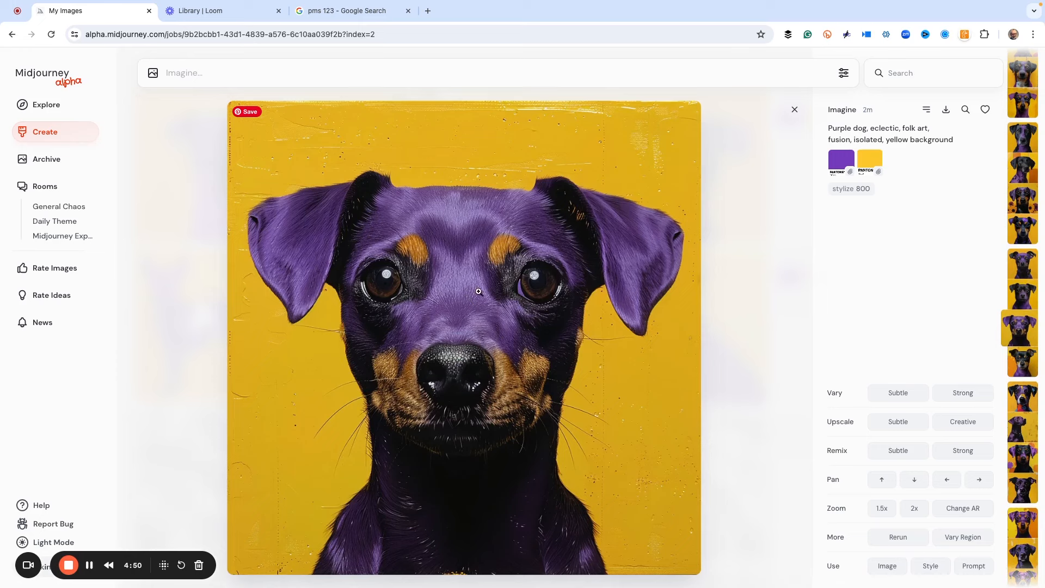
{"action": "key", "text": "Left"}
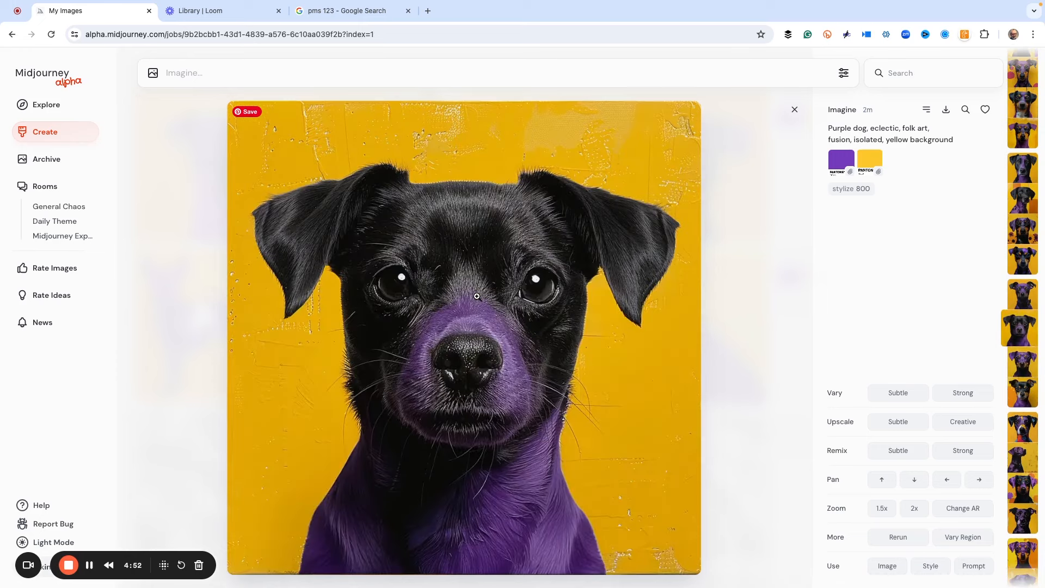
{"action": "key", "text": "Left"}
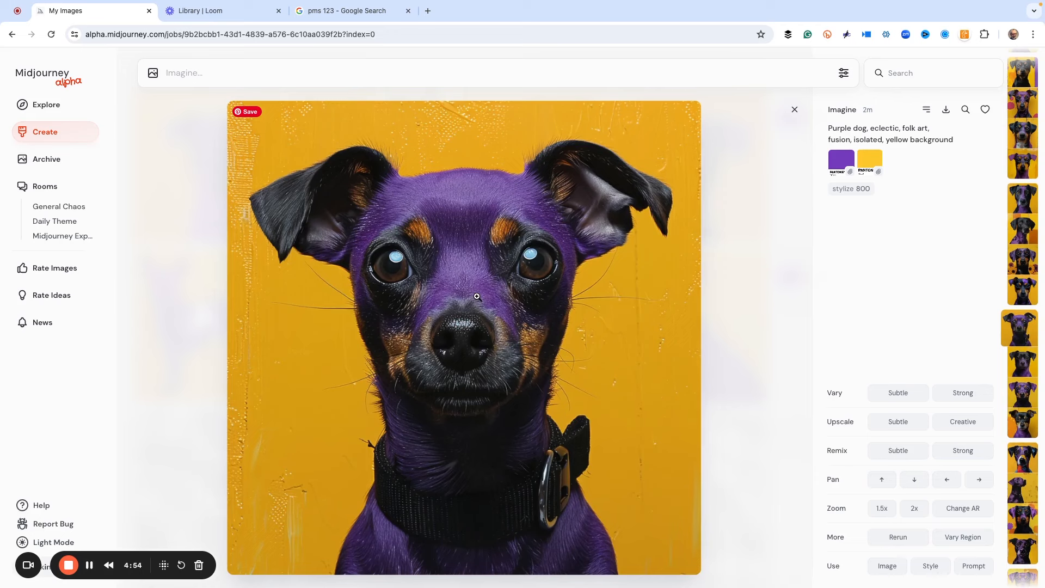
{"action": "key", "text": "Left"}
{"action": "key", "text": "Left"}
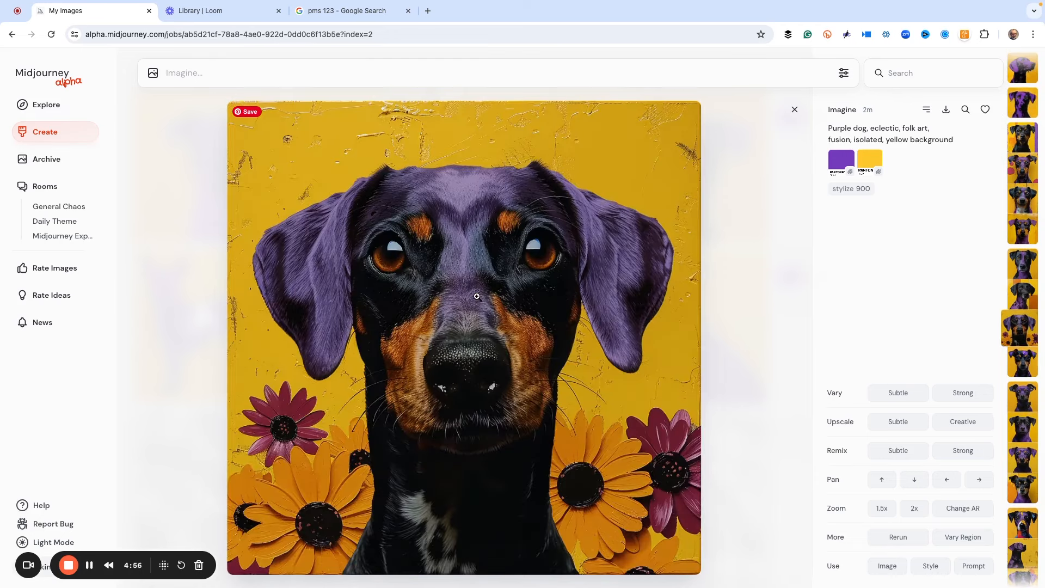
{"action": "key", "text": "Left"}
{"action": "key", "text": "Left"}
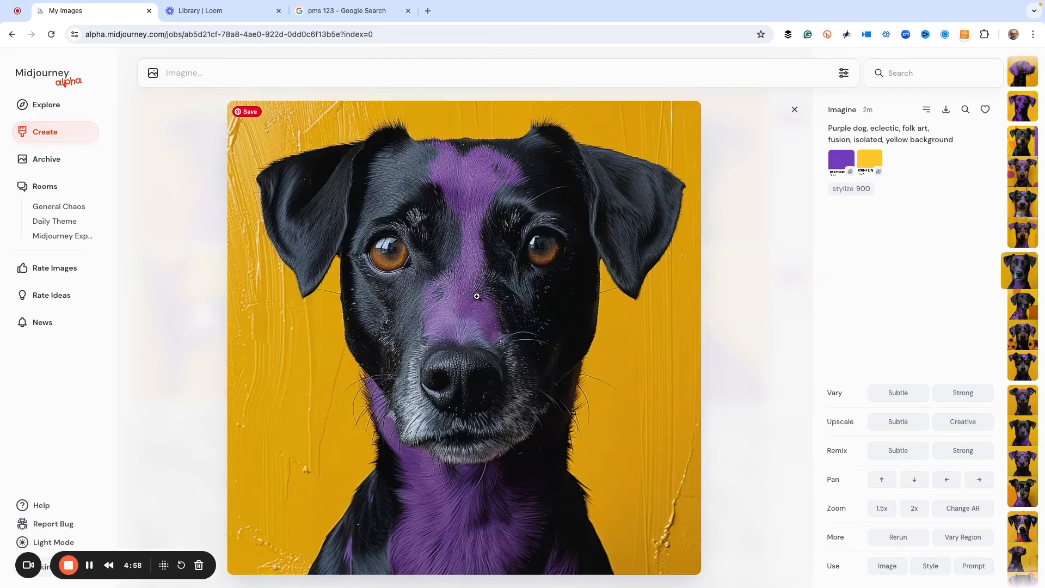
View the stylize 1000 images and the stylize 300 upscale, and return to the top of the image list.
{"action": "key", "text": "Left"}
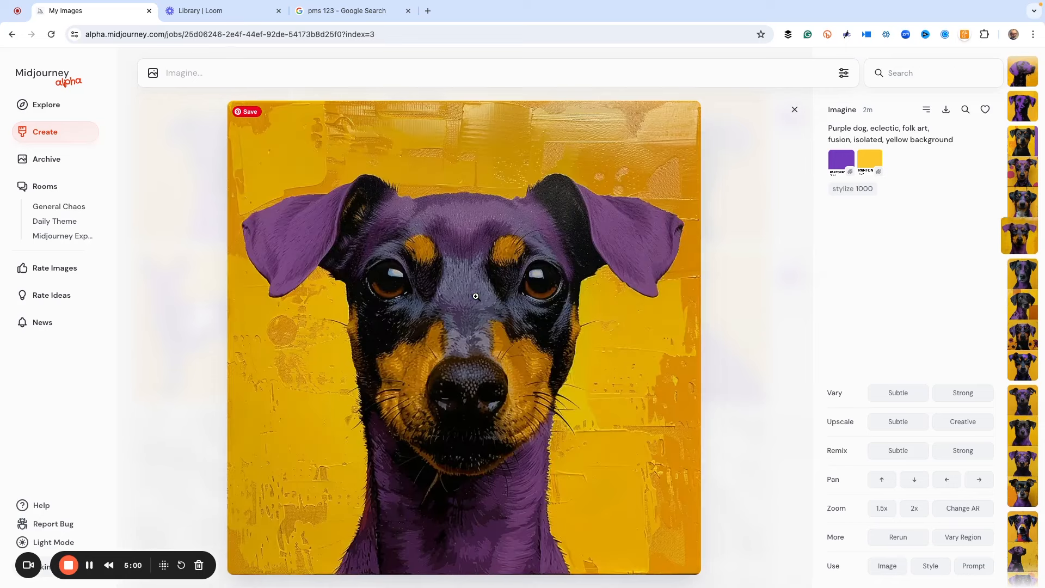
{"action": "key", "text": "Left"}
{"action": "key", "text": "Left"}
{"action": "key", "text": "Left"}
{"action": "key", "text": "Left"}
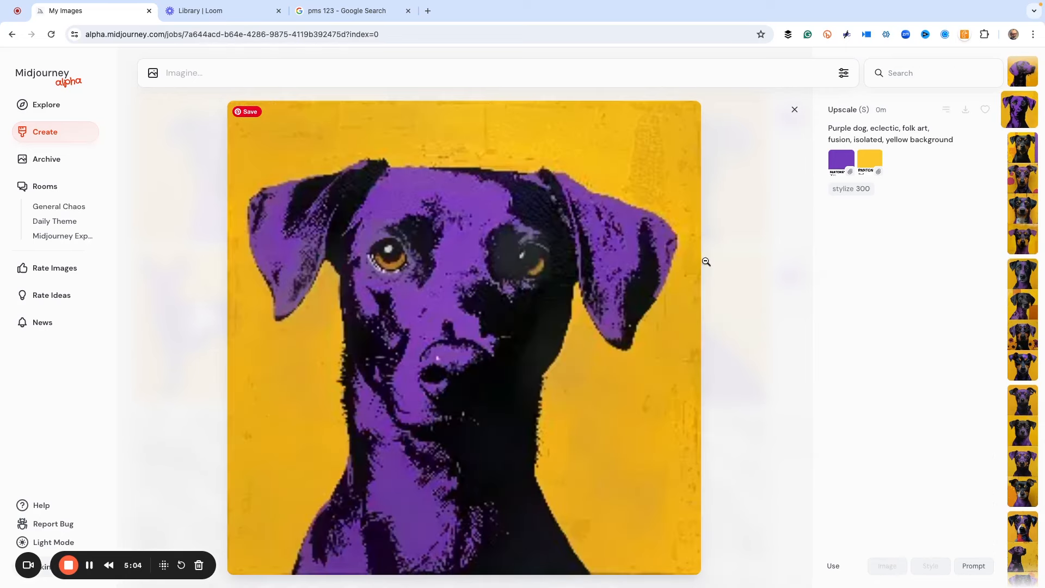
{"action": "left_click", "coordinate": [752, 233]}
{"action": "scroll", "coordinate": [472, 355], "scroll_direction": "up", "scroll_amount": 15}
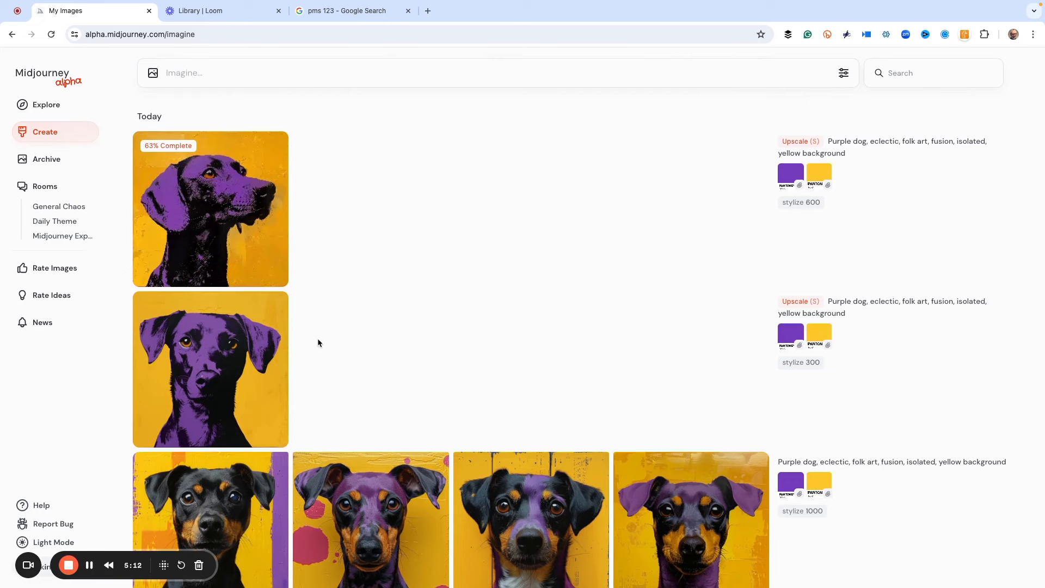
Open the stylize 300 upscale enlarged, check the stylize 600 upscale beside it, and close the enlarged view.
{"action": "left_click", "coordinate": [218, 364]}
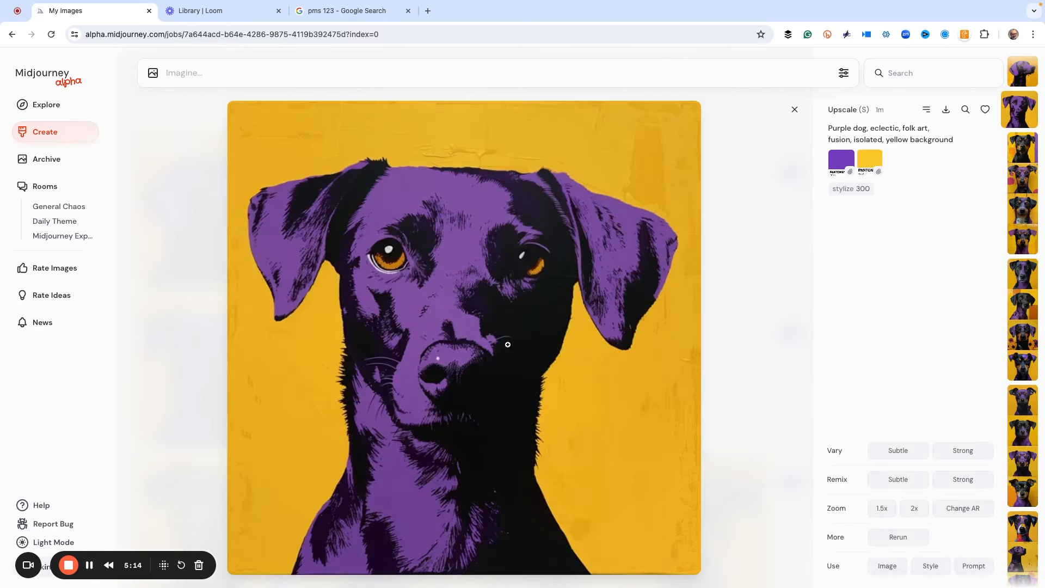
{"action": "scroll", "coordinate": [508, 345], "scroll_direction": "up", "scroll_amount": 1}
{"action": "scroll", "coordinate": [507, 345], "scroll_direction": "down", "scroll_amount": 1}
{"action": "scroll", "coordinate": [508, 345], "scroll_direction": "down", "scroll_amount": 1}
{"action": "scroll", "coordinate": [507, 344], "scroll_direction": "up", "scroll_amount": 1}
{"action": "scroll", "coordinate": [508, 344], "scroll_direction": "up", "scroll_amount": 1}
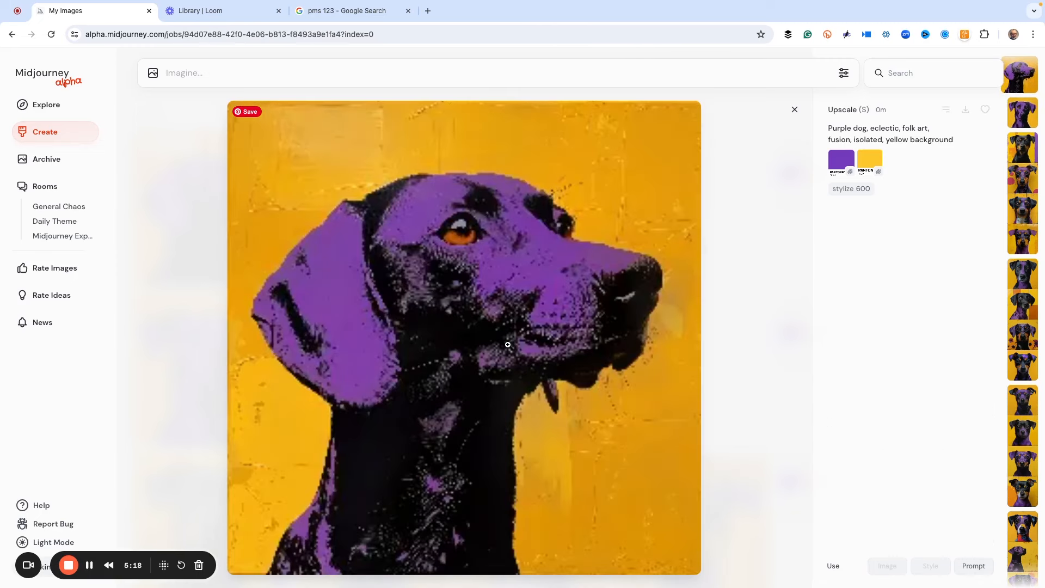
{"action": "left_click", "coordinate": [782, 320]}
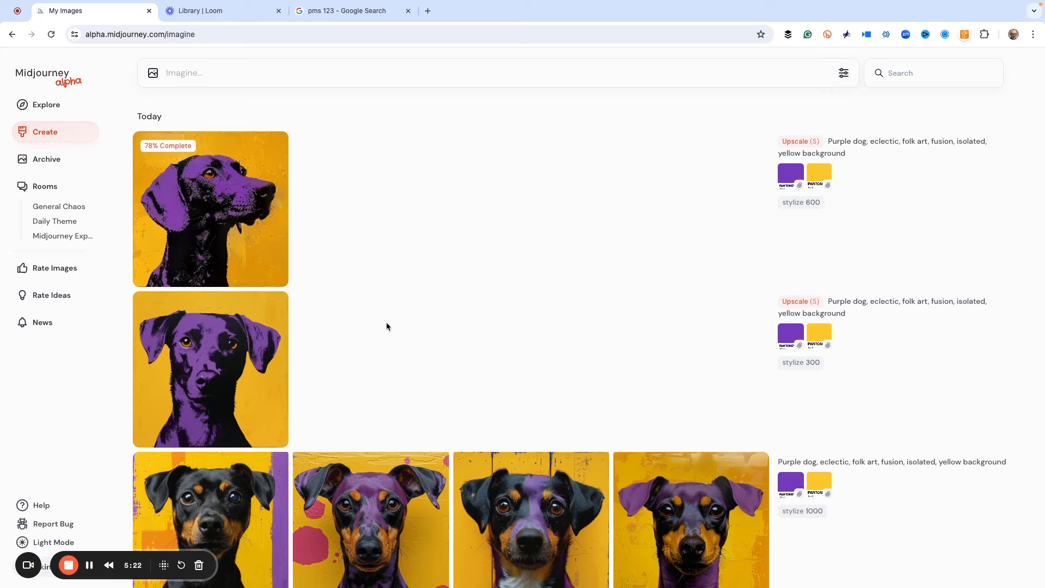
Reopen the stylize 300 upscale and compare it repeatedly with the stylize 600 upscale, ending on the stylize 300 image.
{"action": "mouse_move", "coordinate": [237, 361]}
{"action": "left_click", "coordinate": [223, 366]}
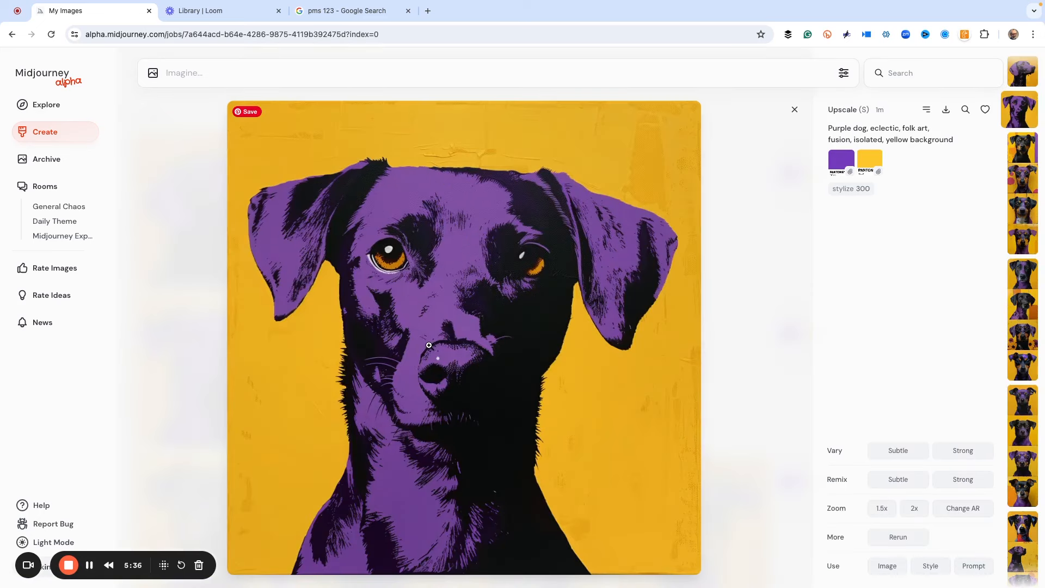
{"action": "key", "text": "Up"}
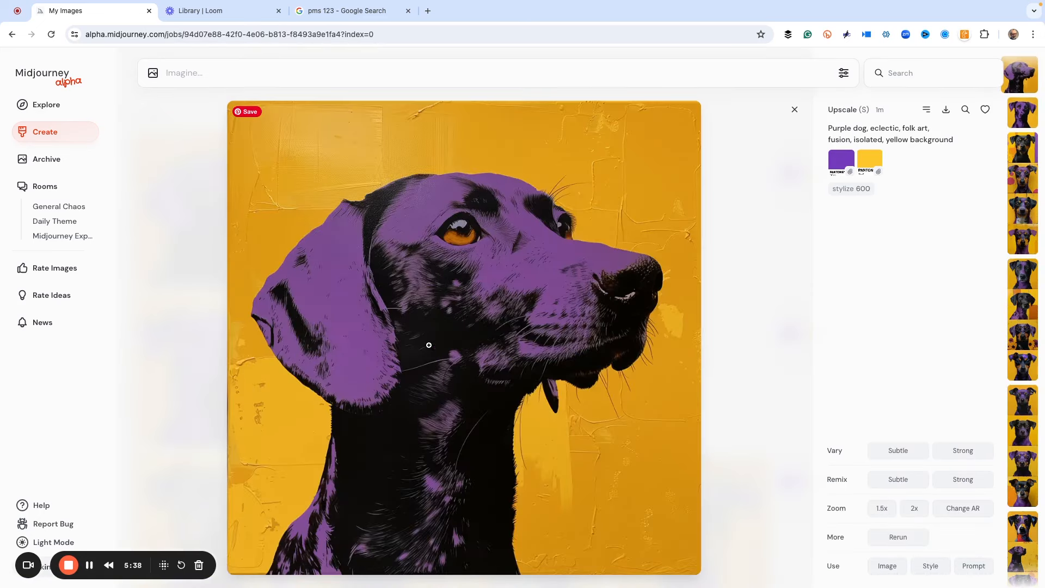
{"action": "key", "text": "Down"}
{"action": "key", "text": "Up"}
{"action": "key", "text": "Down"}
{"action": "key", "text": "Up"}
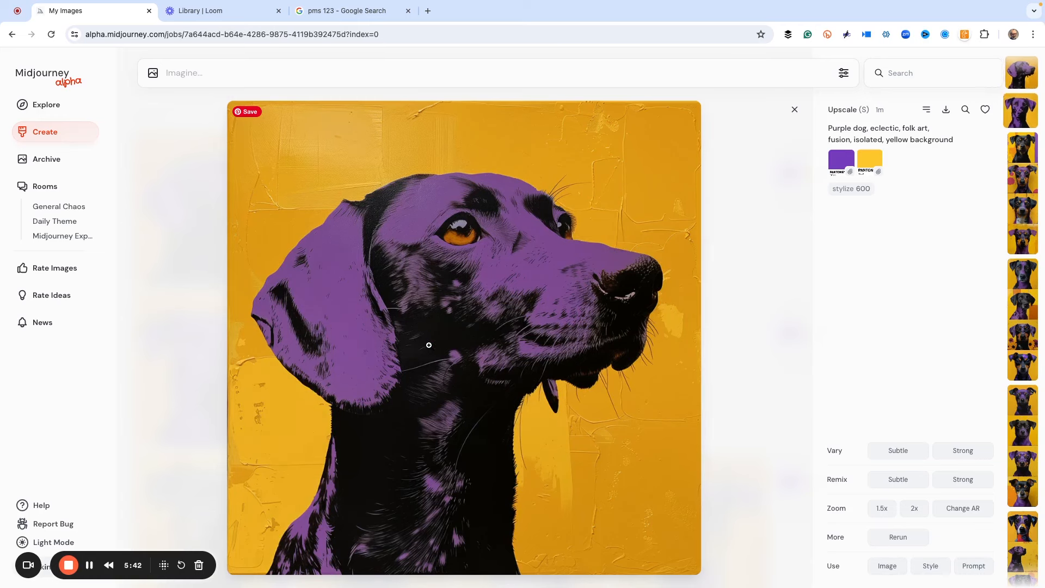
{"action": "key", "text": "Down"}
{"action": "key", "text": "Up"}
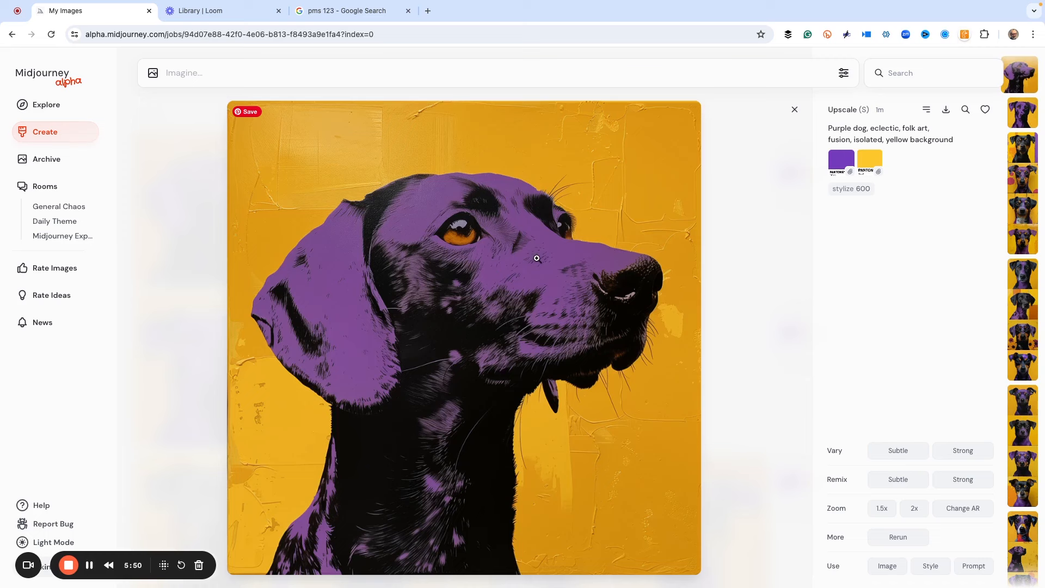
{"action": "key", "text": "Down"}
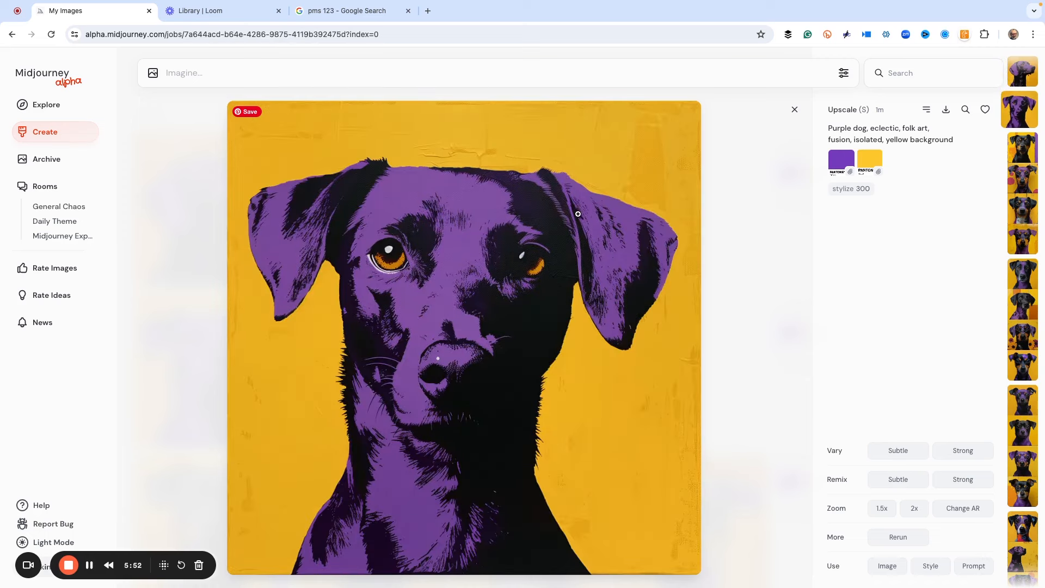